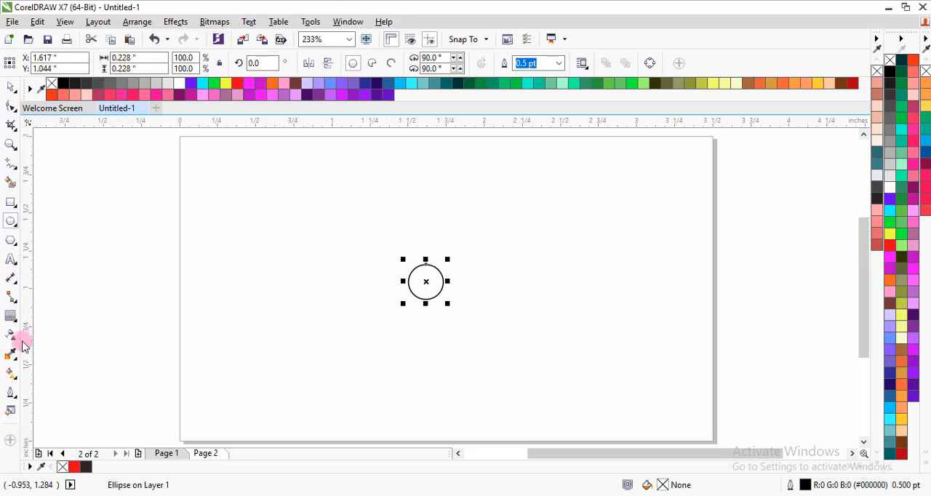
Apply an outside contour to the small circle with 4 steps and a 0.1" offset.
left_click(15, 320)
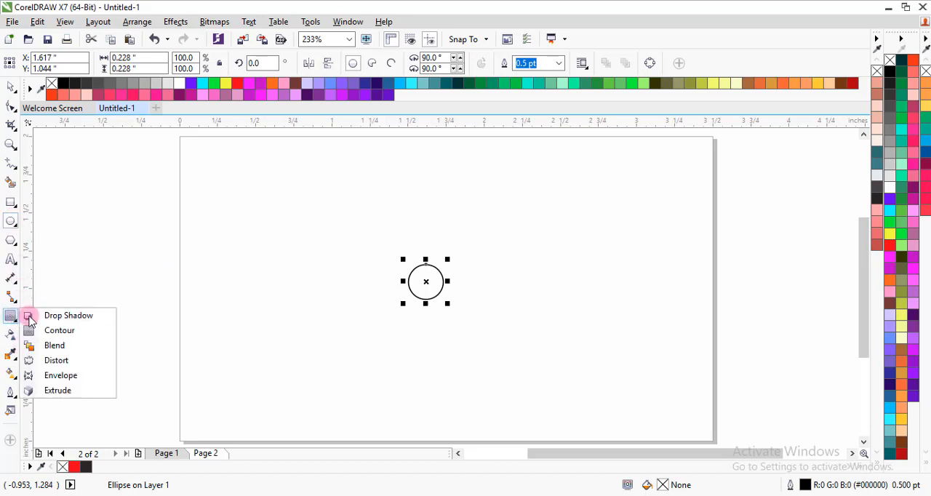
left_click(71, 331)
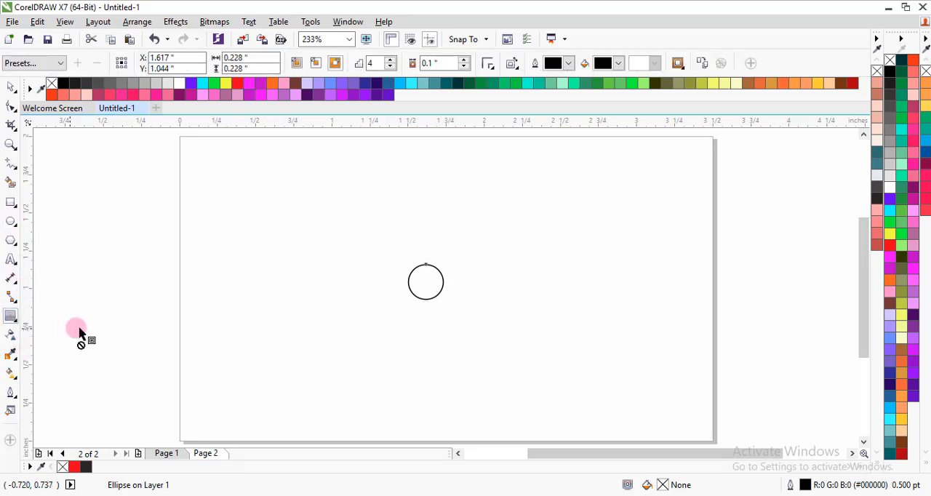
left_click(336, 65)
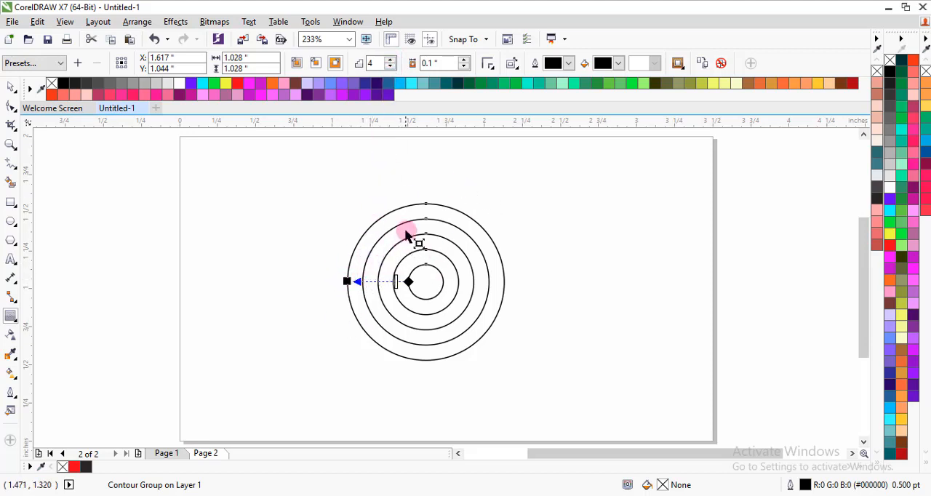
Reduce the circle's contour steps to 1, and bring them back up to 4.
left_click(391, 68)
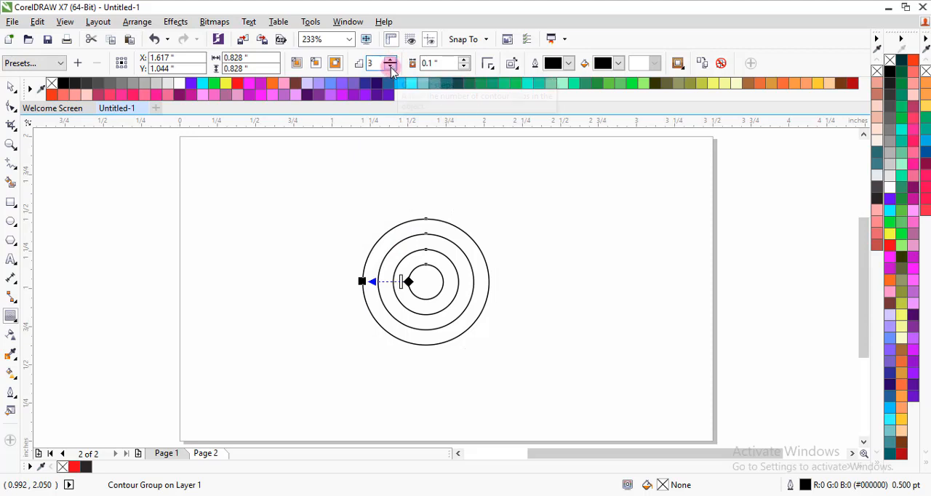
left_click(390, 69)
left_click(390, 68)
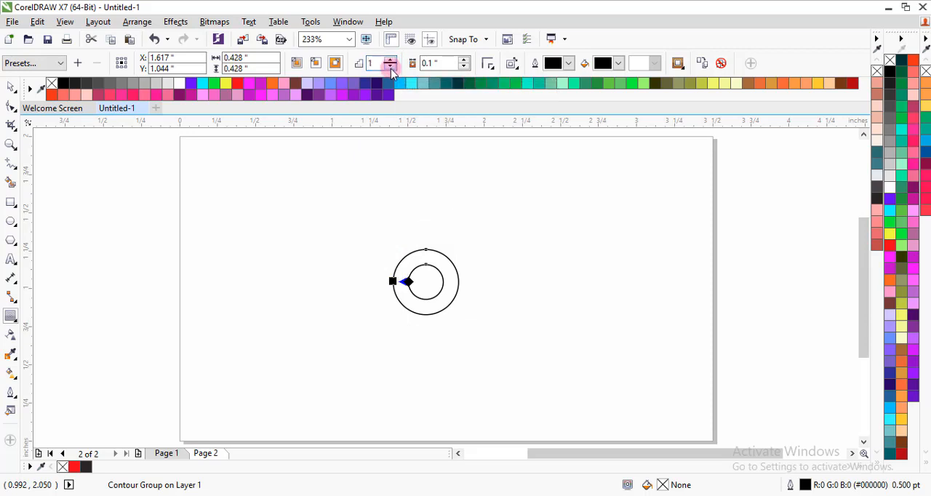
left_click(392, 61)
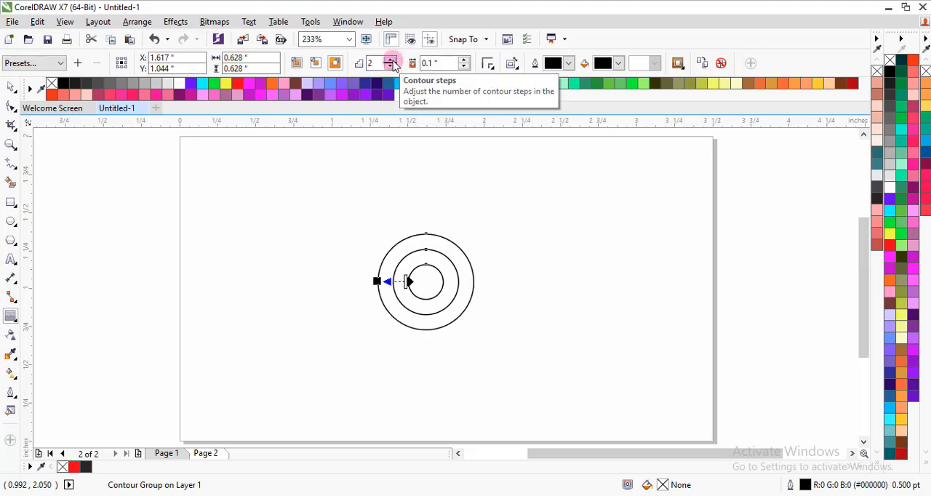
left_click(391, 61)
left_click(391, 60)
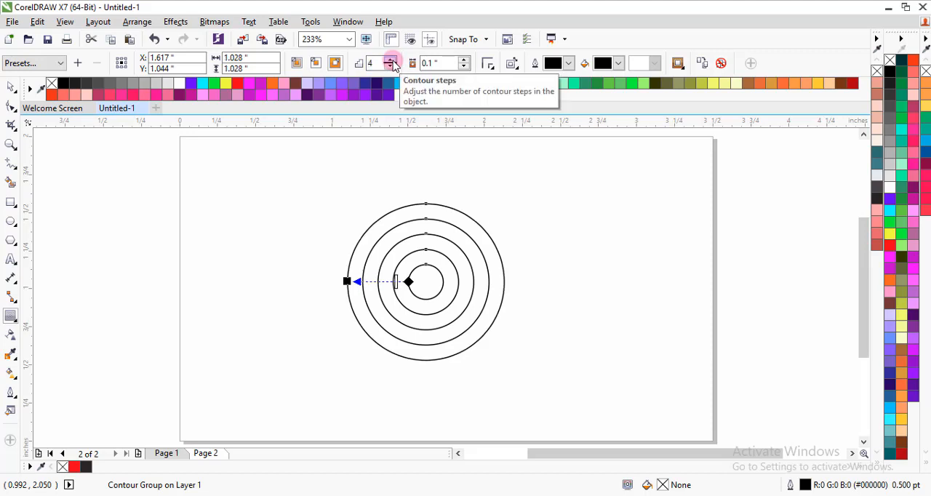
Draw a vertical freehand line about 1.33" long beside the concentric circles.
left_click(8, 89)
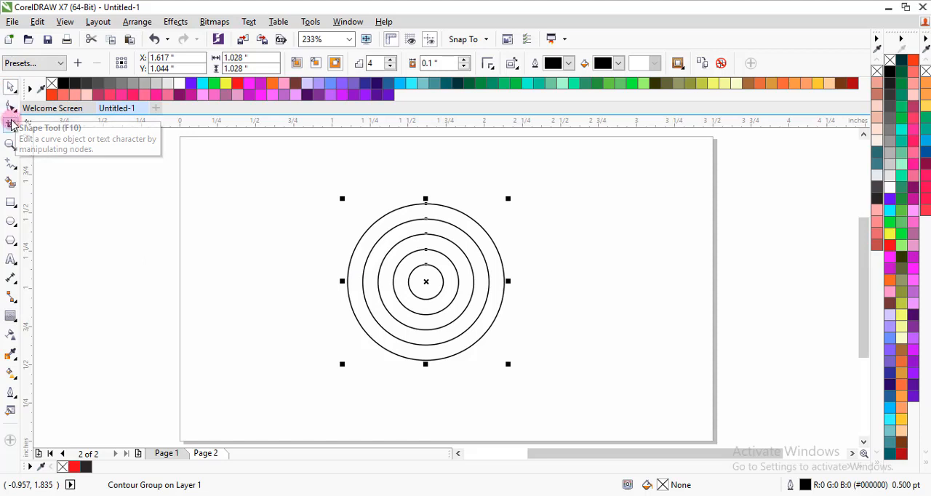
left_click(13, 166)
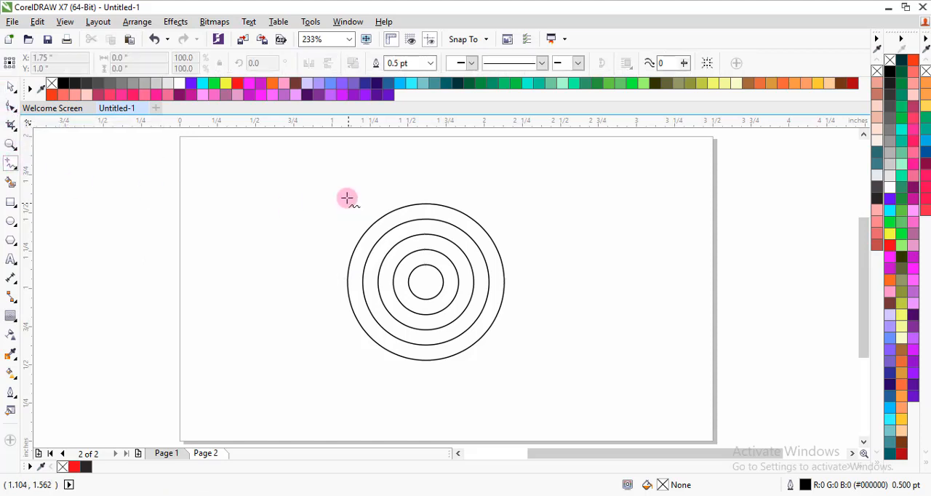
left_click(247, 193)
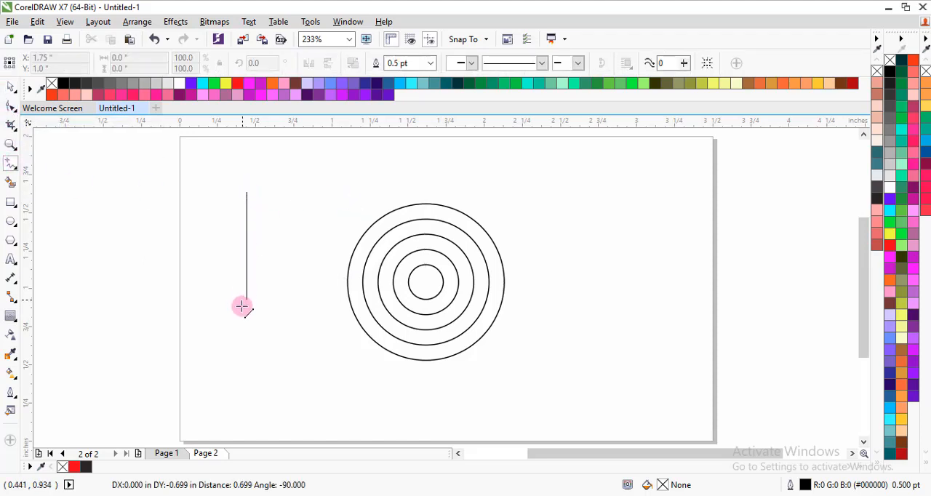
left_click(247, 395)
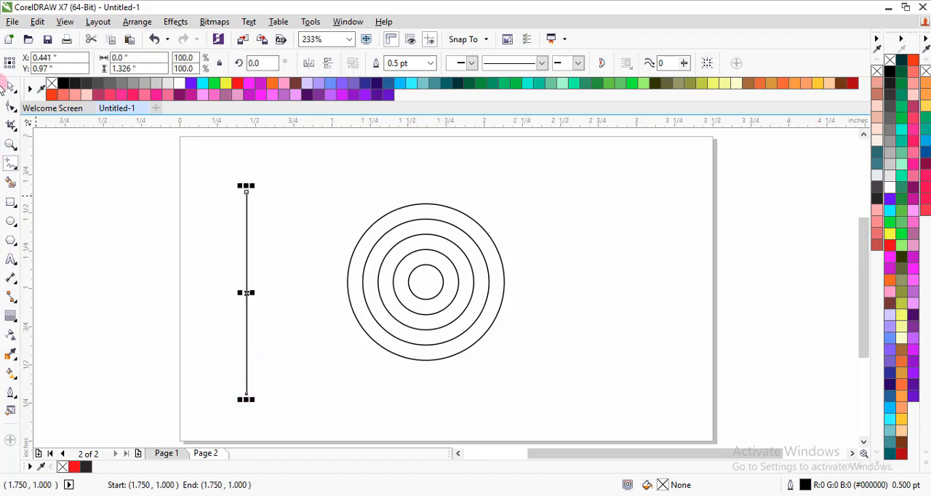
left_click(11, 87)
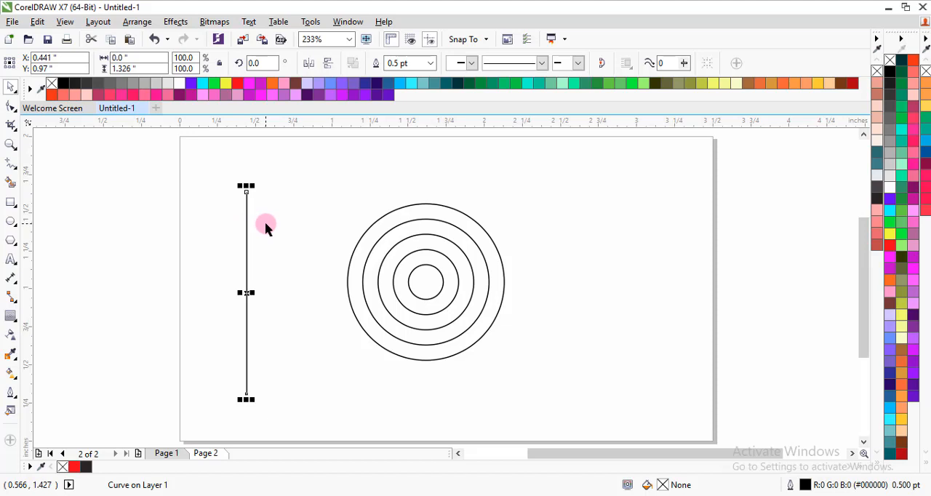
Duplicate the vertical line and rotate the copies about its centre to form four crossing lines spaced 45° apart.
right_click(247, 239)
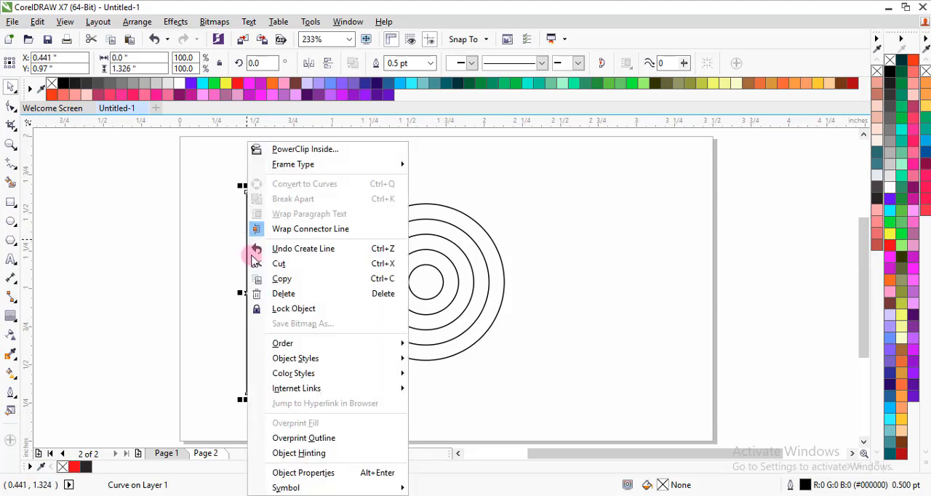
left_click(299, 278)
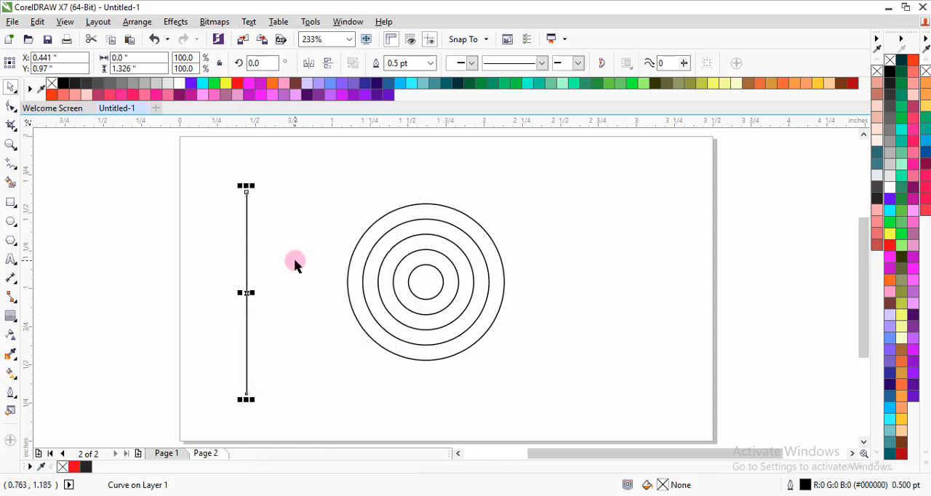
right_click(295, 263)
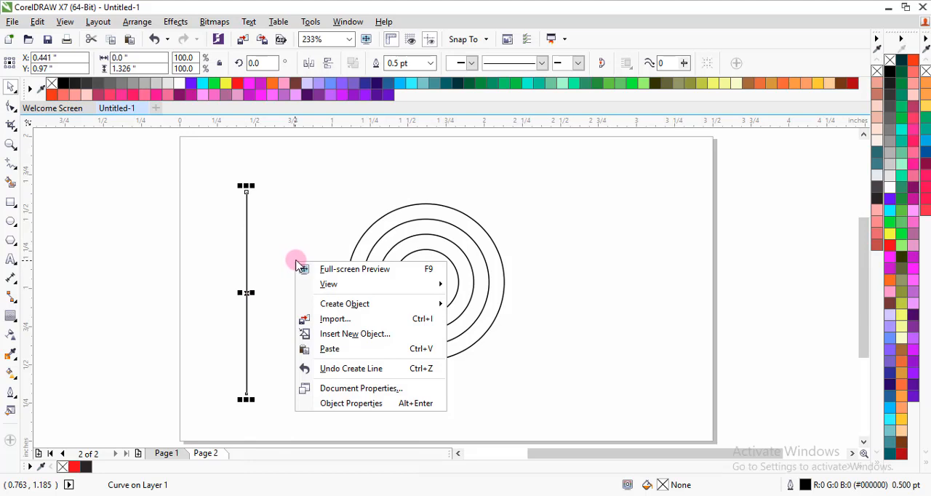
left_click(305, 349)
left_click(247, 207)
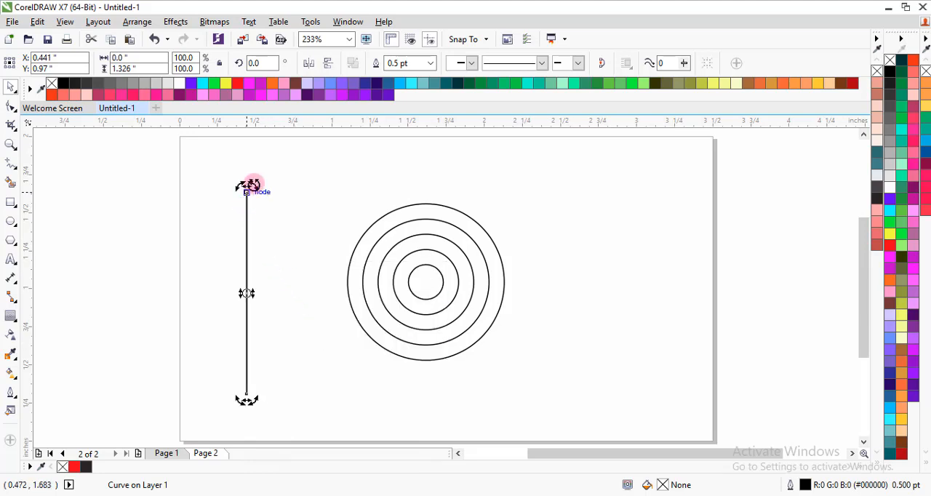
left_click_drag(250, 188, 172, 292)
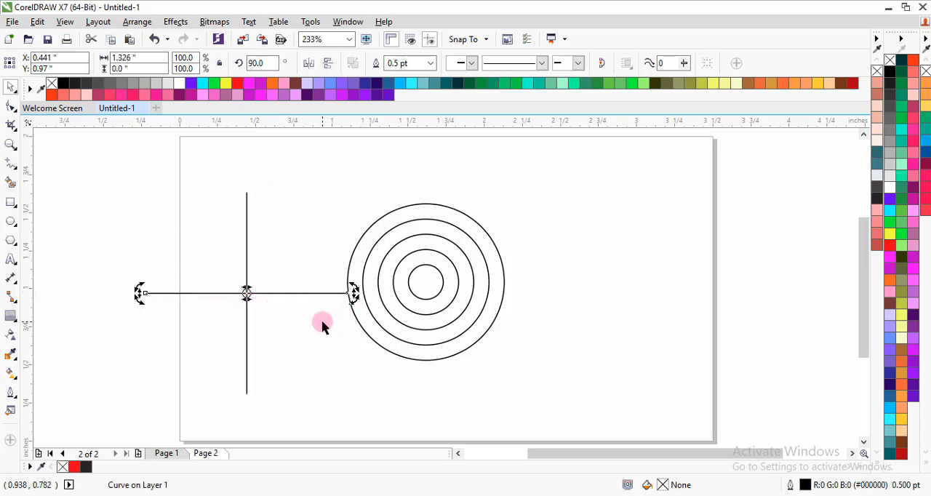
left_click_drag(354, 286, 185, 220)
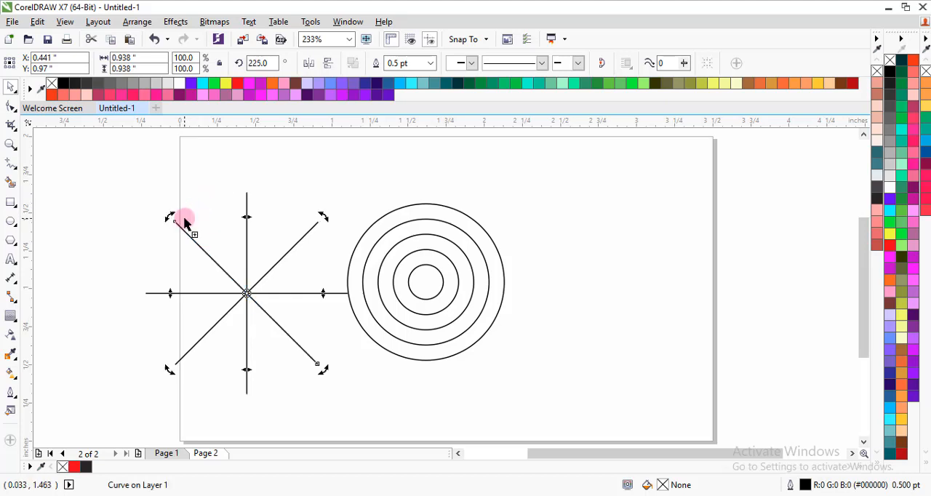
Enlarge the four crossing lines together to about 1.67" across and group them.
left_click(120, 228)
left_click_drag(85, 170, 335, 404)
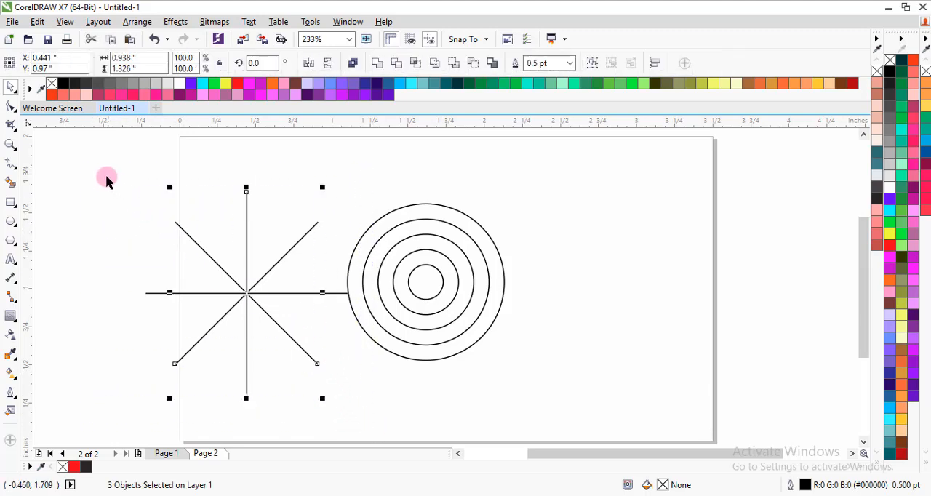
left_click_drag(95, 170, 377, 424)
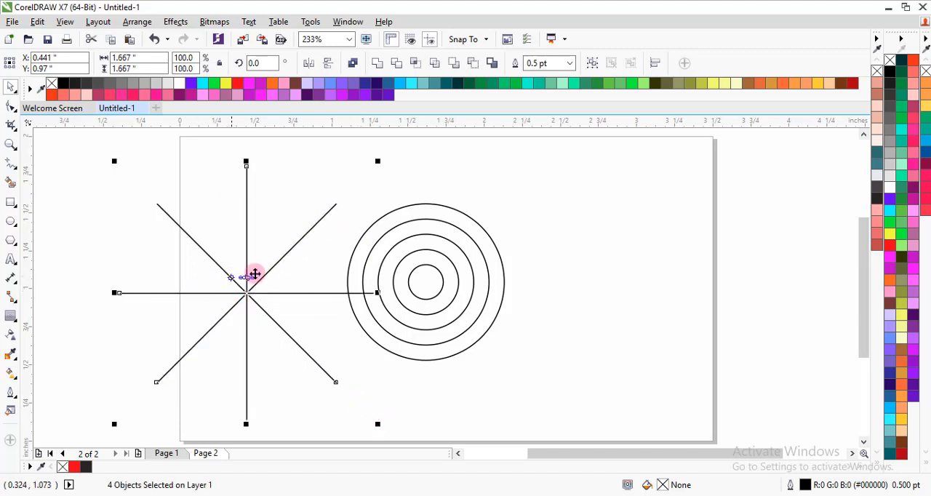
left_click(591, 63)
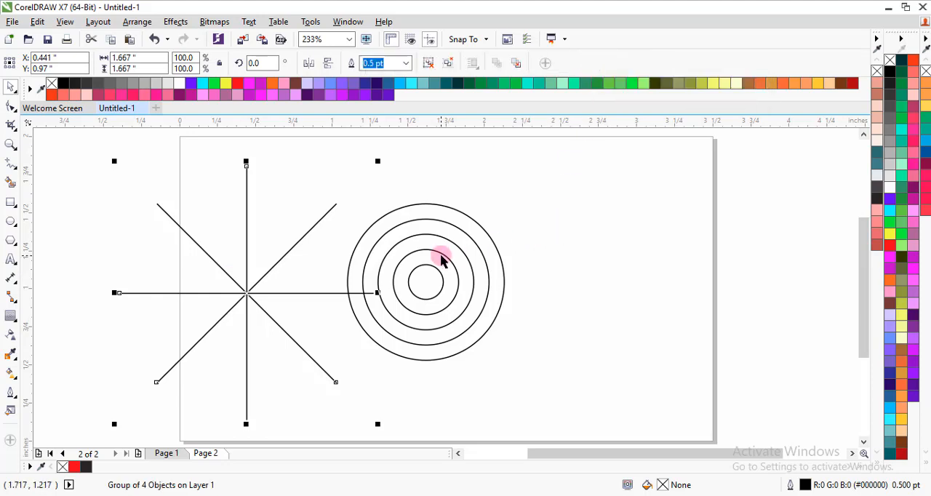
Select the line group with the concentric circles and apply Align Centers Vertically.
scroll(441, 255, "down", 3)
left_click_drag(242, 188, 312, 227)
left_click_drag(351, 268, 495, 367)
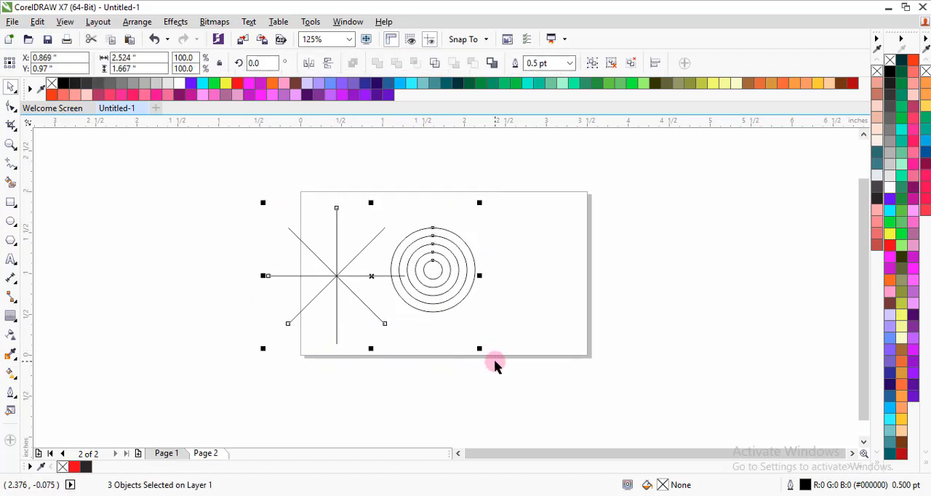
left_click(137, 22)
mouse_move(257, 51)
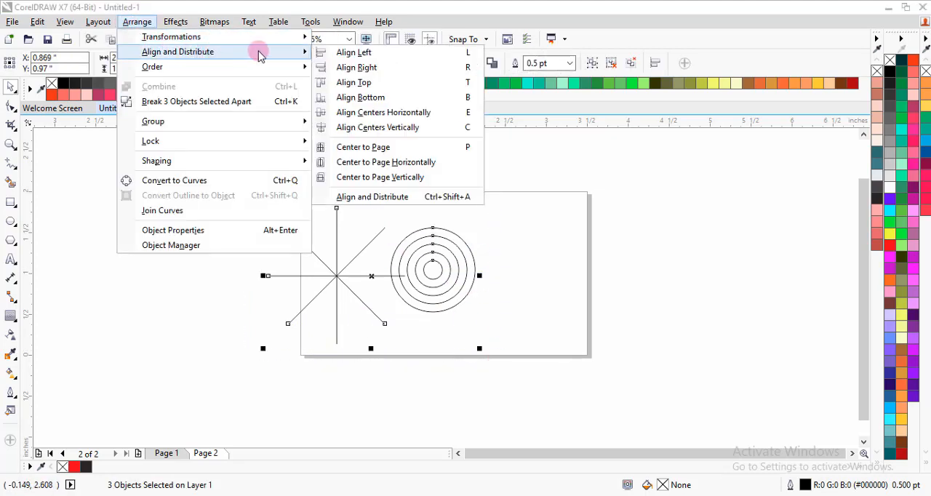
left_click(429, 131)
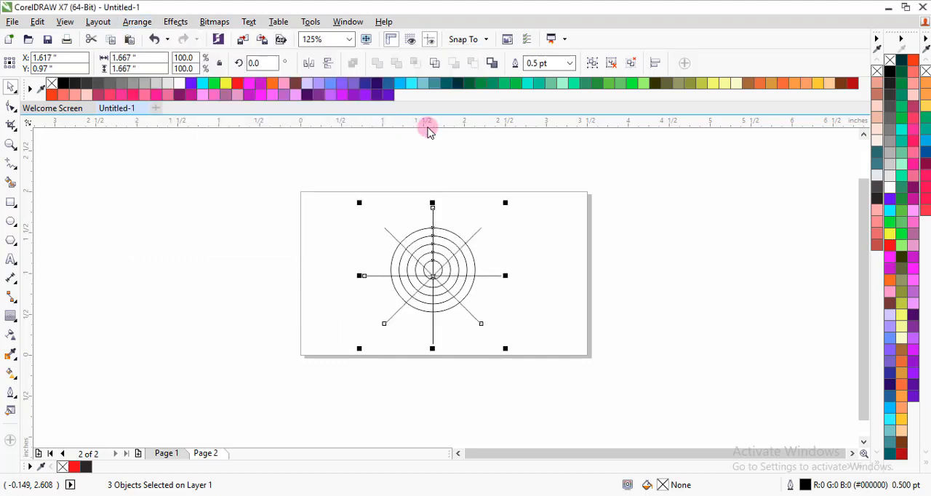
Apply Align Centers Horizontally to the line group and concentric circles, and deselect them.
left_click(138, 21)
mouse_move(243, 51)
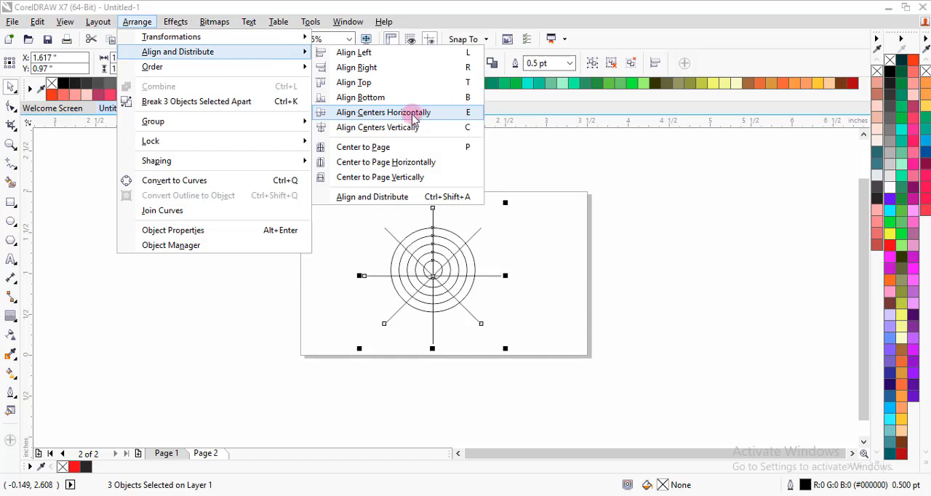
left_click(413, 114)
scroll(426, 273, "up", 2)
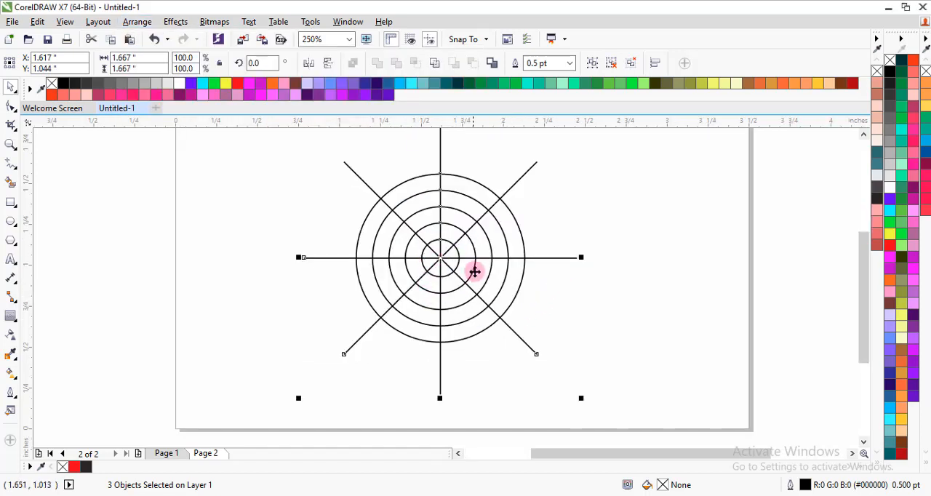
scroll(477, 266, "down", 1)
scroll(478, 260, "up", 1)
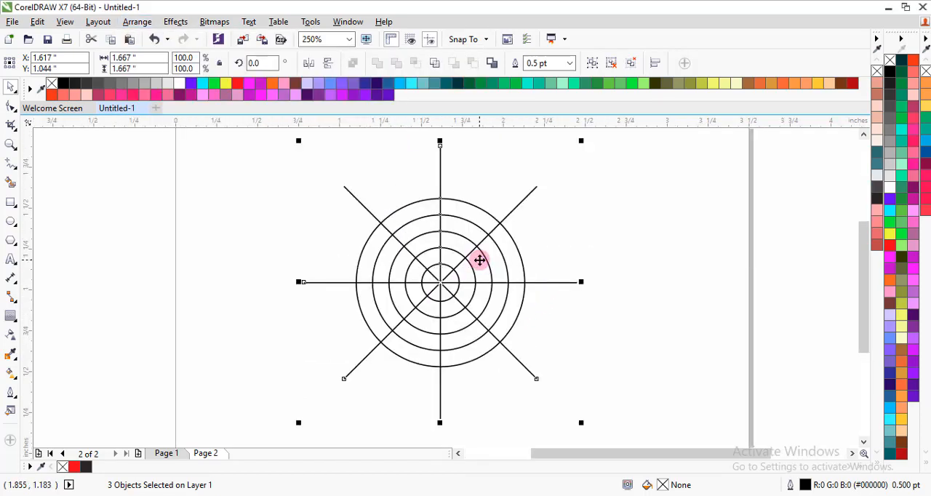
left_click(617, 261)
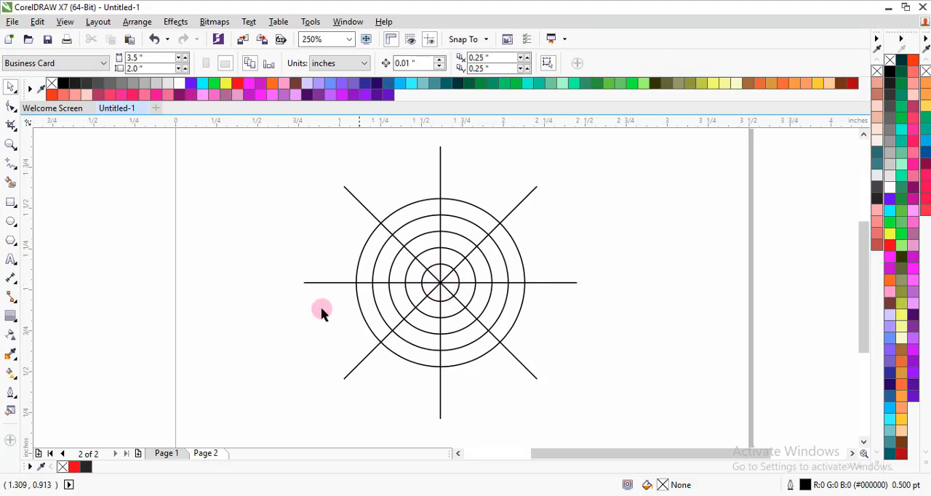
Draw two parallel -45° lines about 0.8" long, starting where the upper-right spoke crosses the innermost and second circles.
left_click(11, 166)
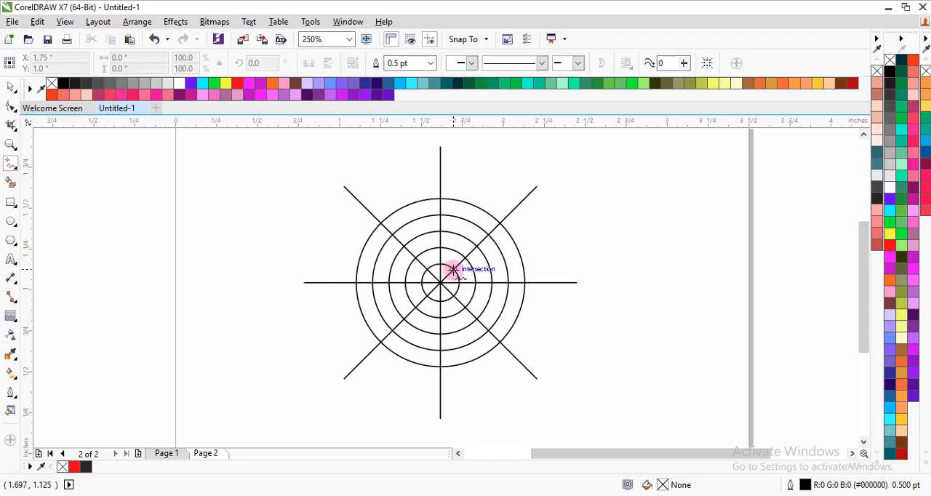
left_click(453, 270)
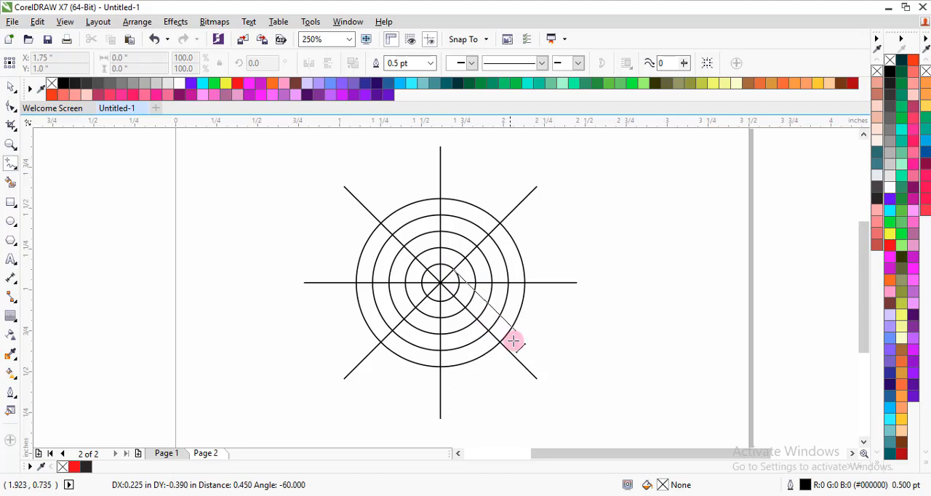
left_click(549, 360)
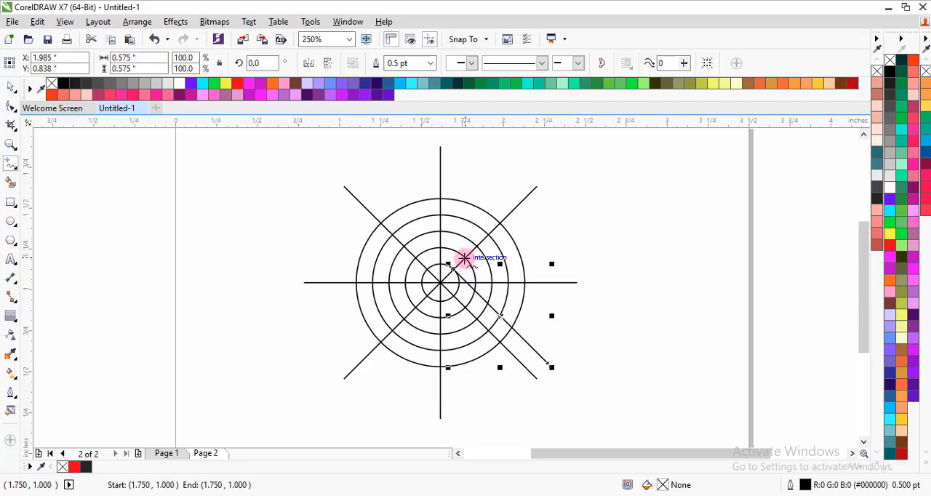
left_click(464, 258)
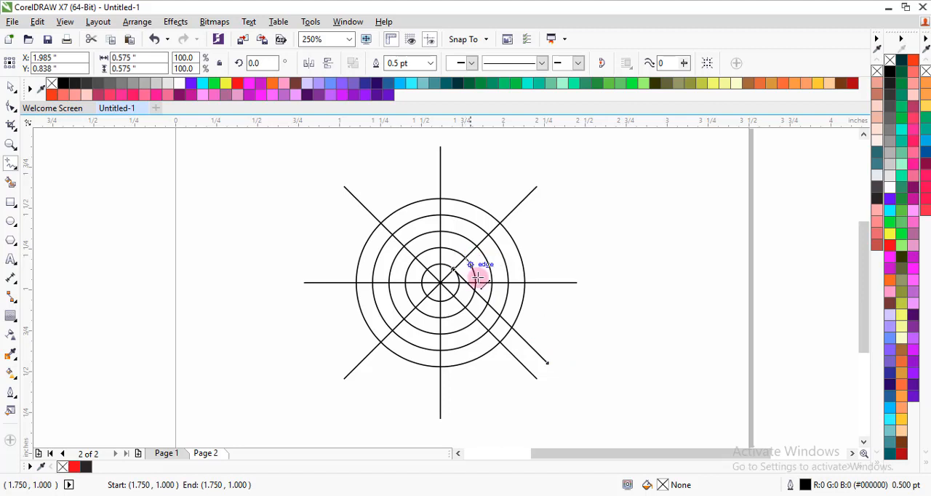
left_click(557, 350)
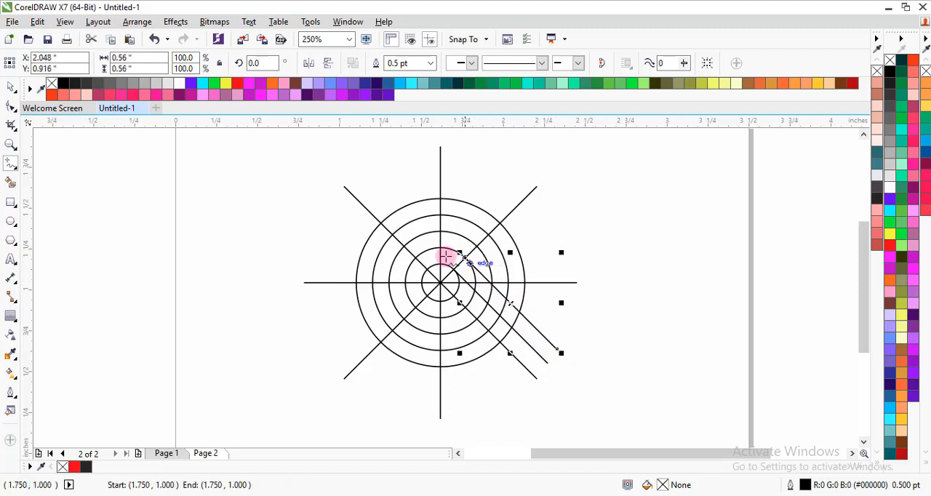
Extend both slanted parallel lines up-left past the outermost circle by moving their upper end nodes along the -45° direction, and deselect them.
left_click(12, 107)
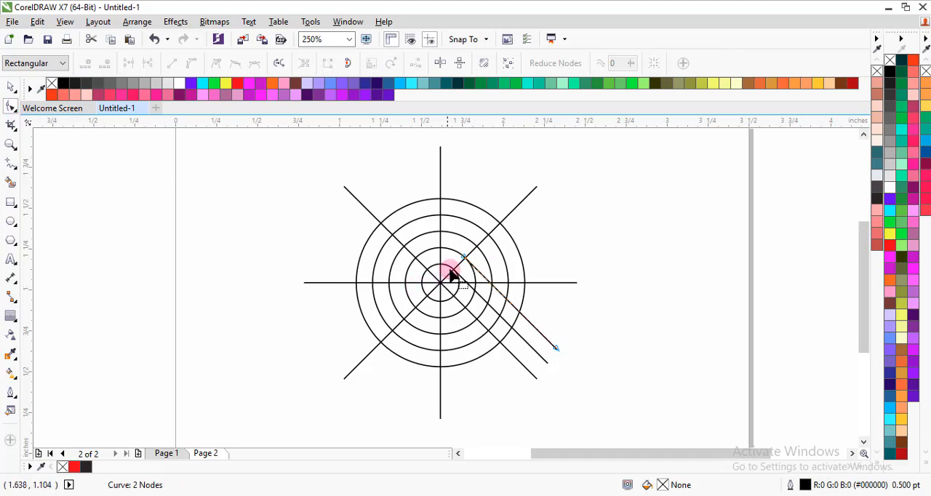
scroll(464, 264, "up", 2)
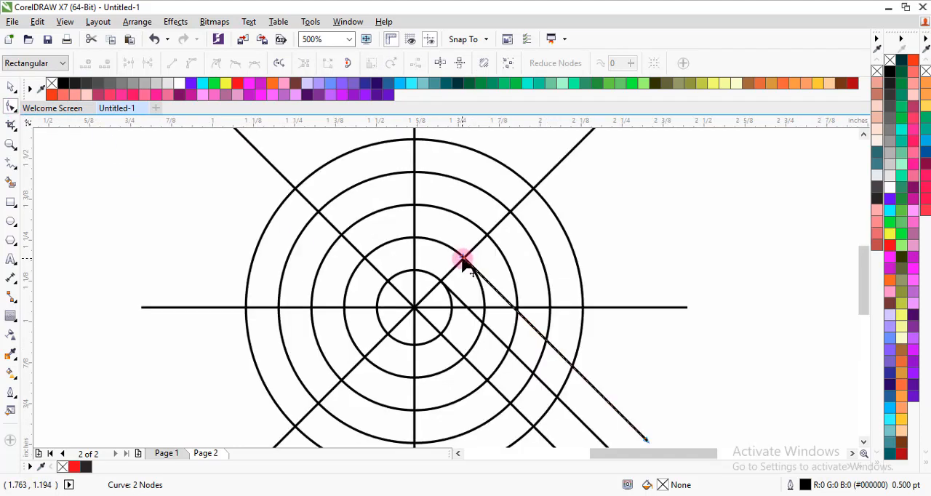
left_click_drag(463, 264, 331, 166)
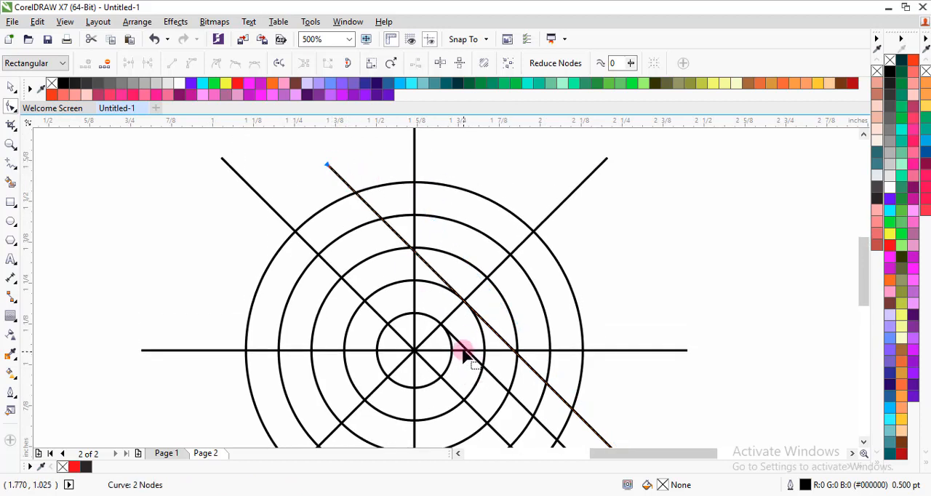
left_click(457, 340)
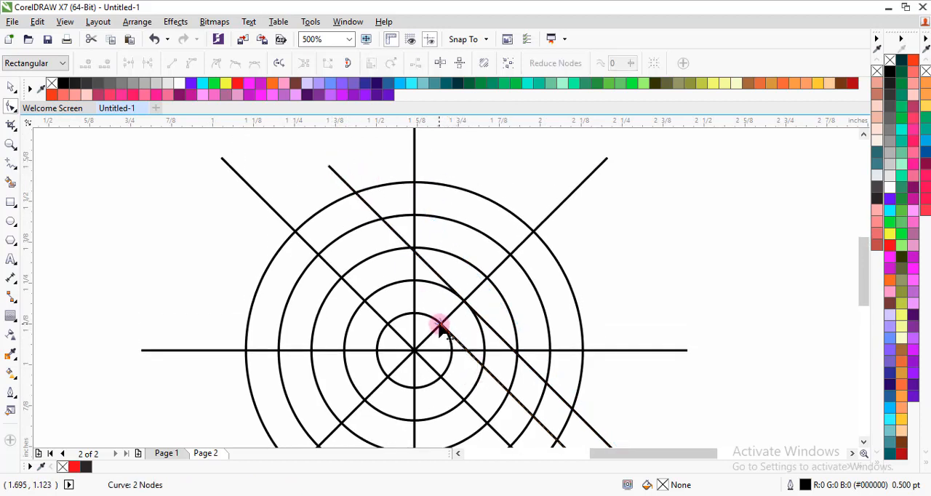
left_click_drag(440, 325, 298, 193)
scroll(353, 217, "down", 2)
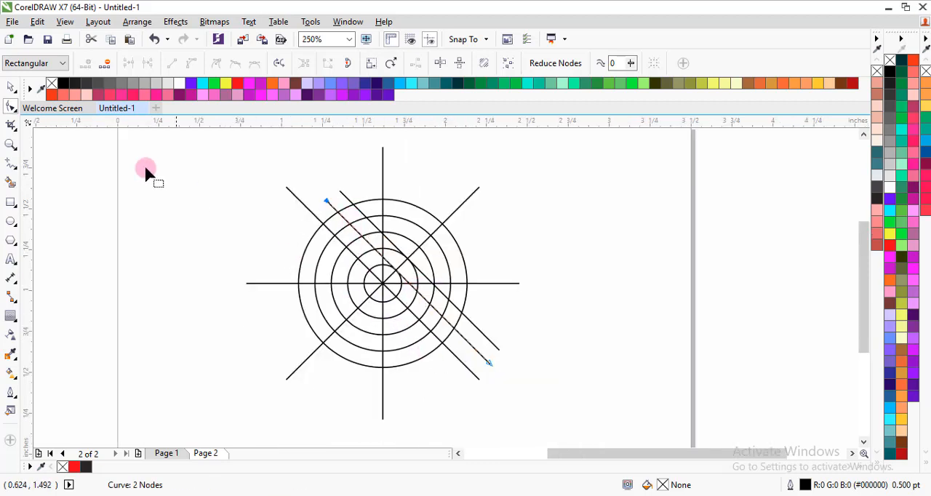
left_click(9, 87)
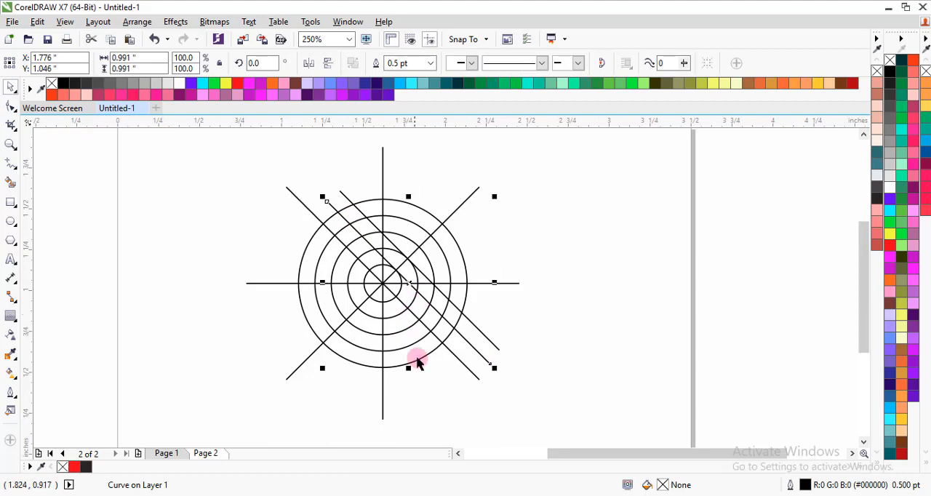
left_click(552, 357)
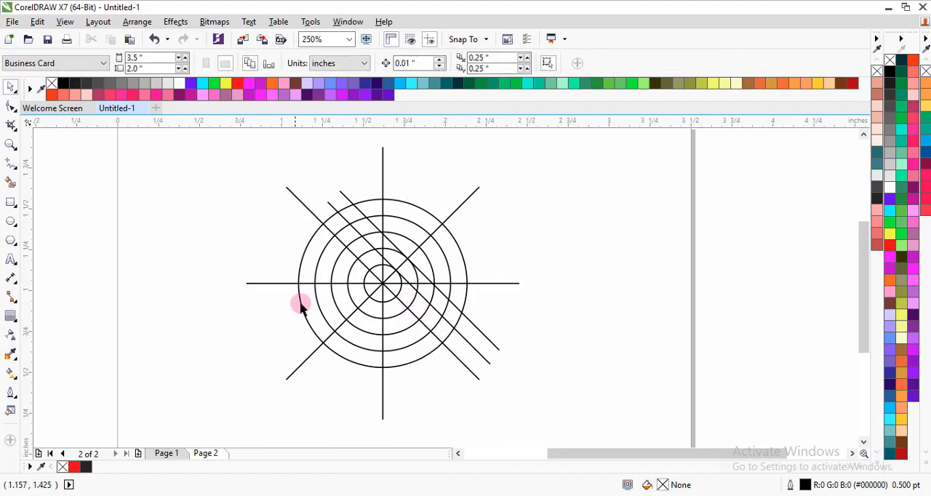
left_click(11, 184)
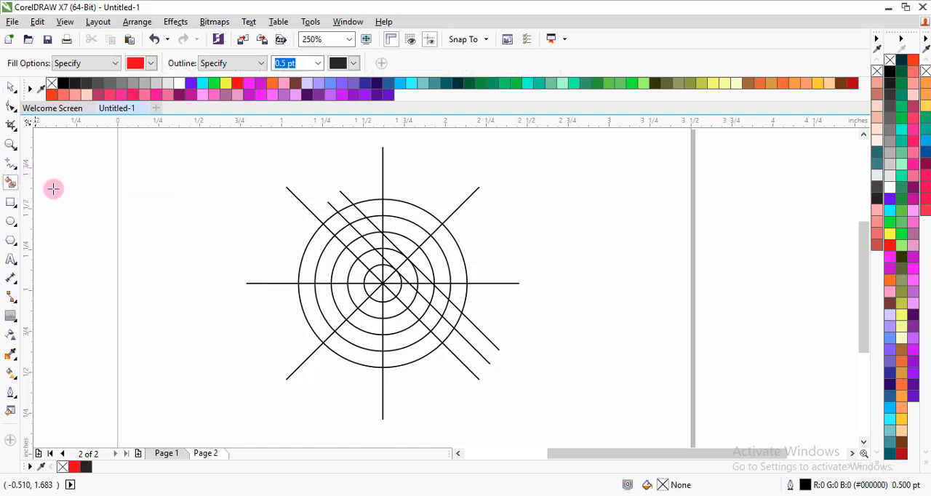
left_click(440, 263)
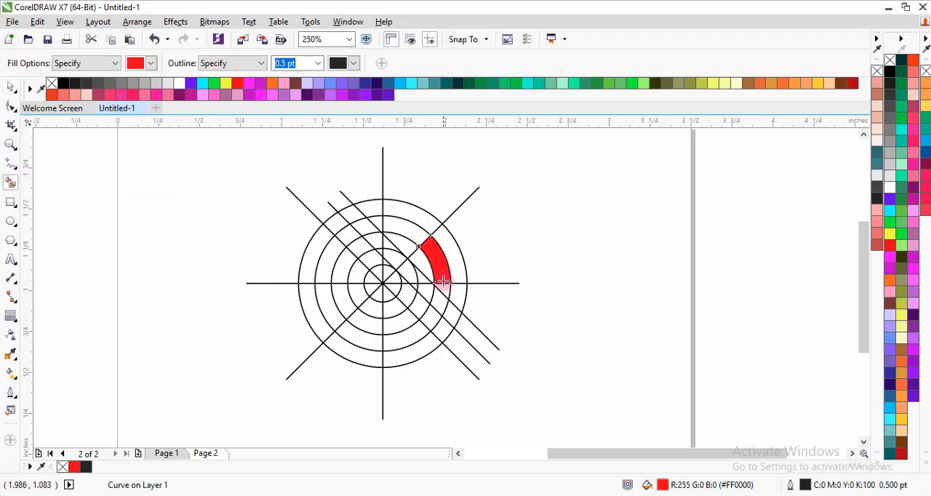
left_click(440, 297)
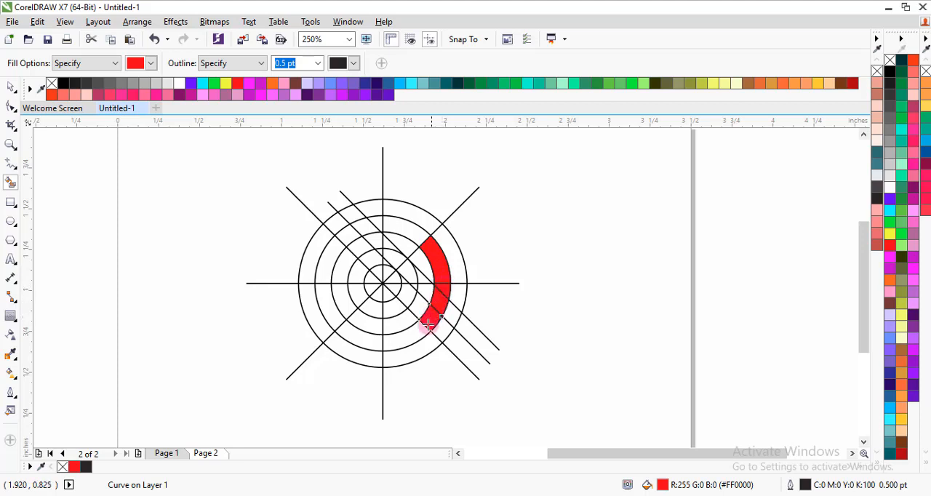
left_click(405, 339)
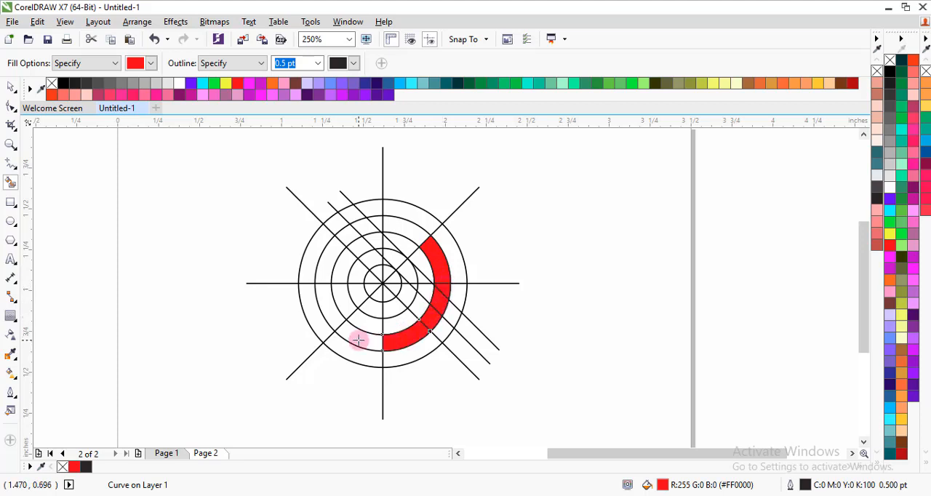
key("ctrl+z")
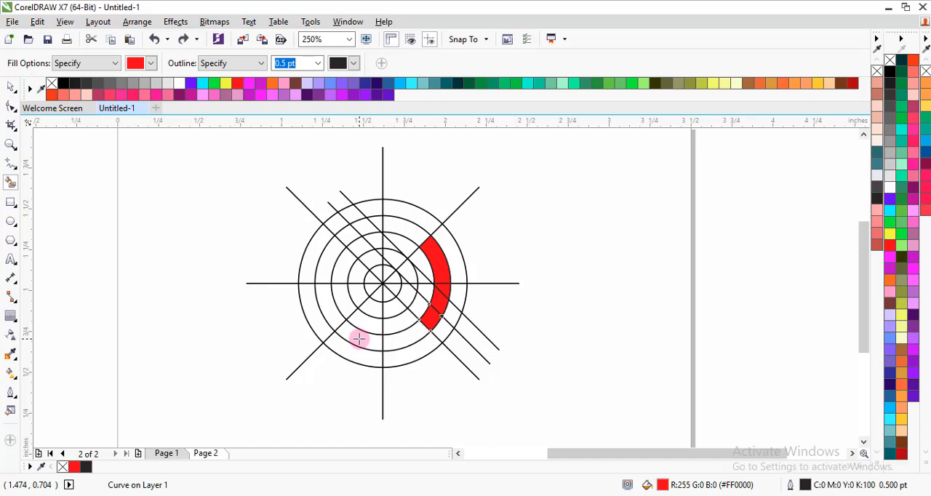
key("ctrl+z")
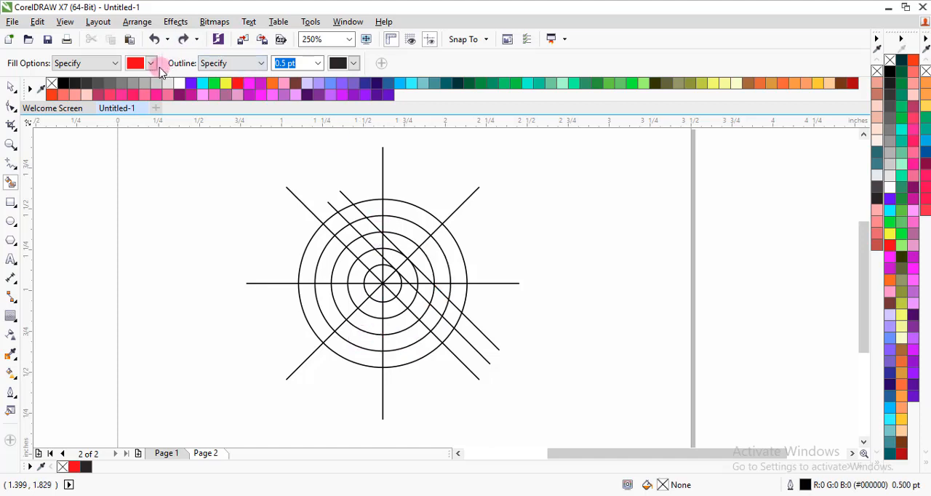
Smart Fill in black the ring between the third and fourth circles, clockwise from upper-right to upper-left spoke, and the slanted strip down to the upper-right spoke.
left_click(149, 64)
left_click_drag(201, 104, 199, 84)
left_click(134, 79)
left_click(434, 258)
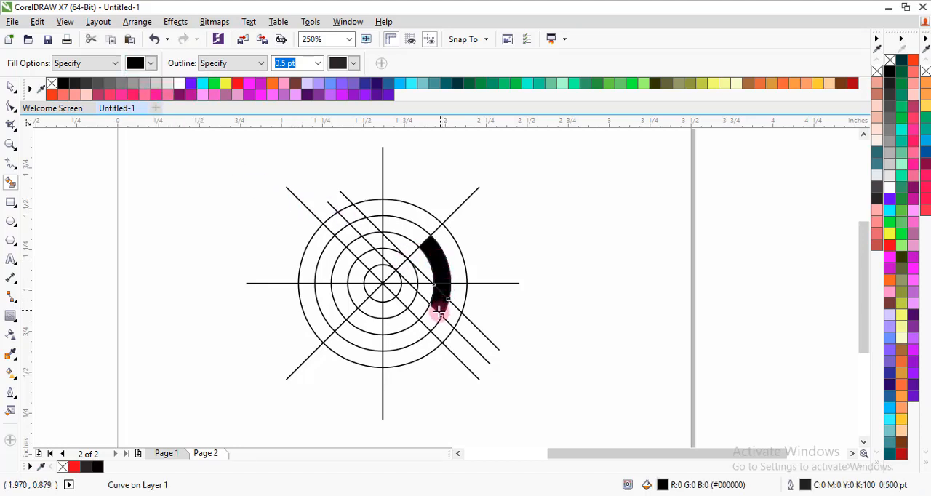
mouse_move(435, 320)
left_mouse_down()
mouse_move(366, 341)
mouse_move(327, 322)
mouse_move(327, 267)
left_mouse_up()
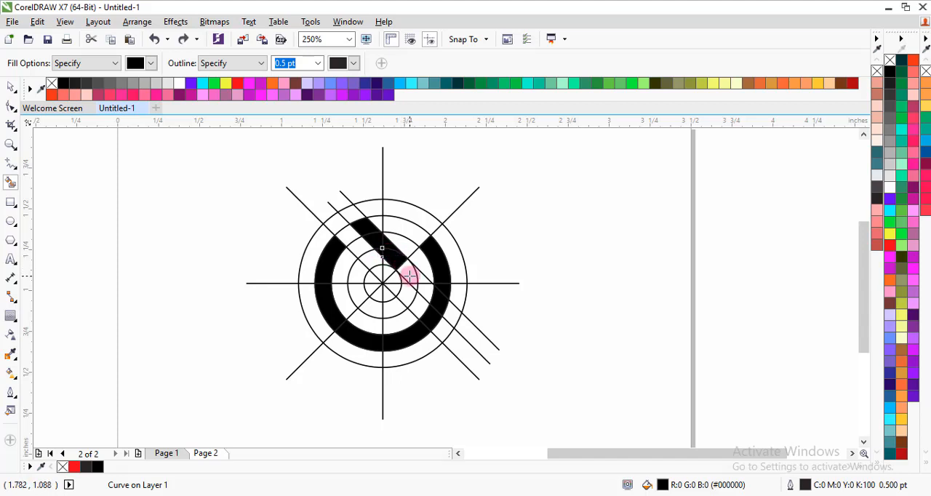
Smart Fill in black the ring between the innermost and second circles, from the slanted strip's lower end clockwise to the upper-left spoke.
scroll(410, 277, "up", 2)
scroll(409, 277, "up", 2)
left_click(409, 273)
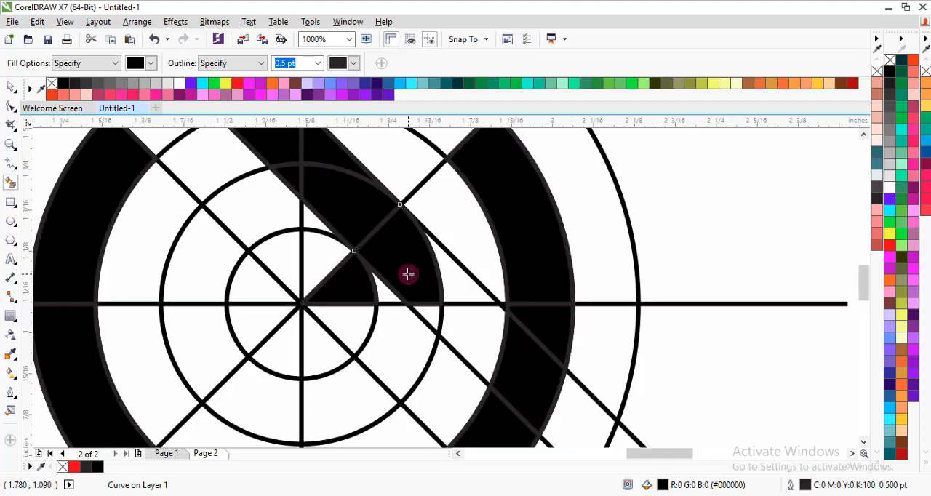
key("ctrl+z")
left_click(399, 327)
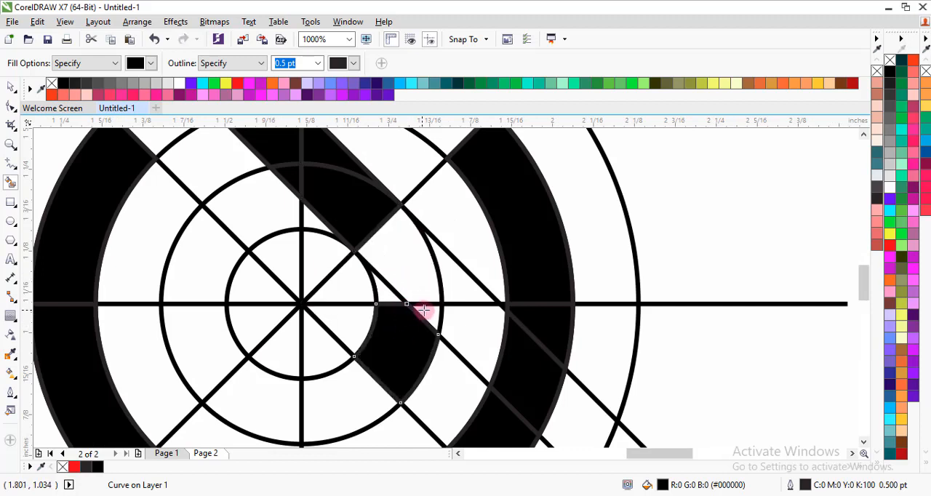
left_click(390, 293)
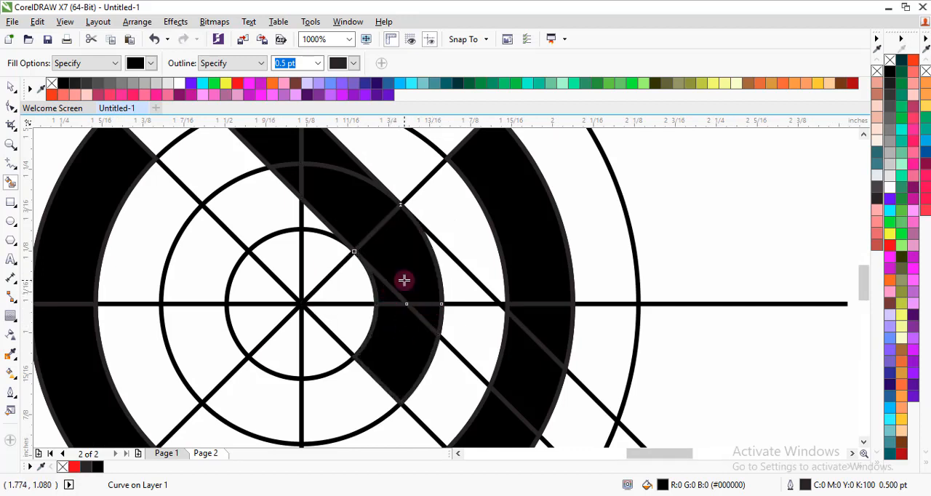
left_click(363, 393)
scroll(312, 314, "down", 2)
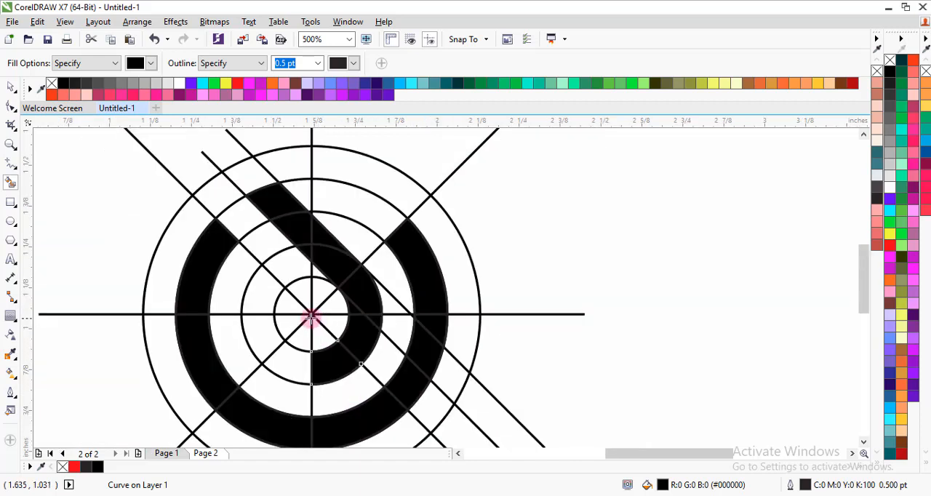
left_click(296, 369)
left_click(264, 335)
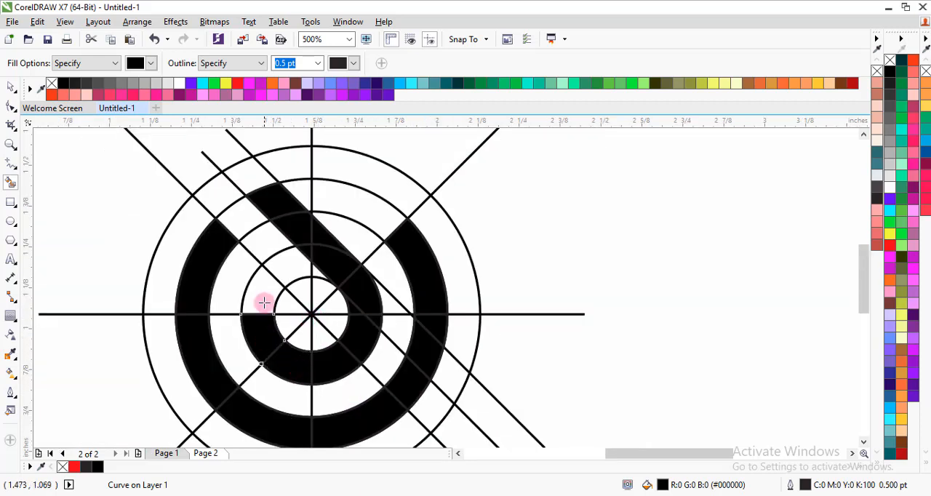
left_click(263, 293)
scroll(286, 280, "down", 2)
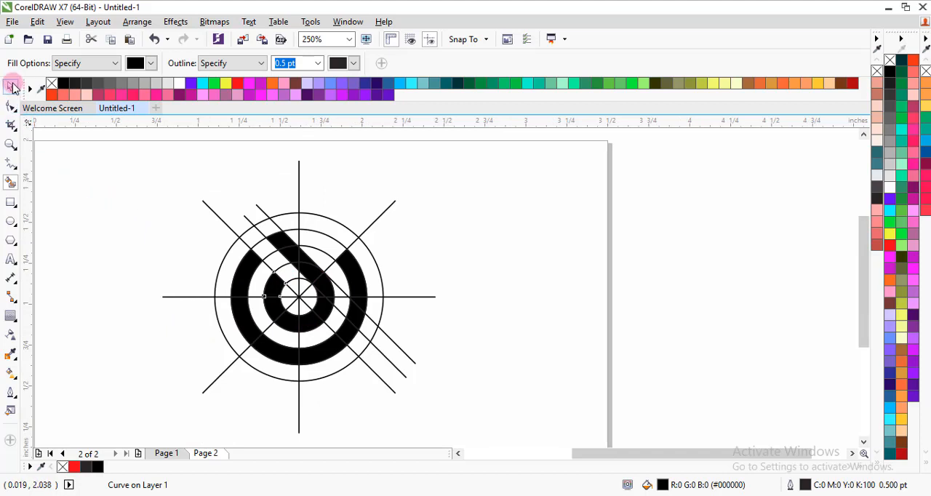
Delete the group of four crossing spoke lines, keeping the filled shapes.
left_click(13, 88)
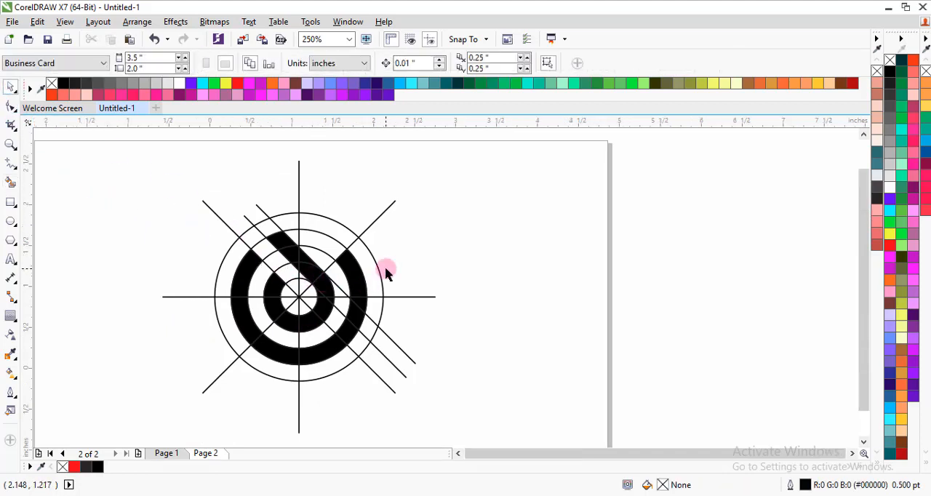
scroll(378, 273, "down", 2)
scroll(436, 266, "up", 2)
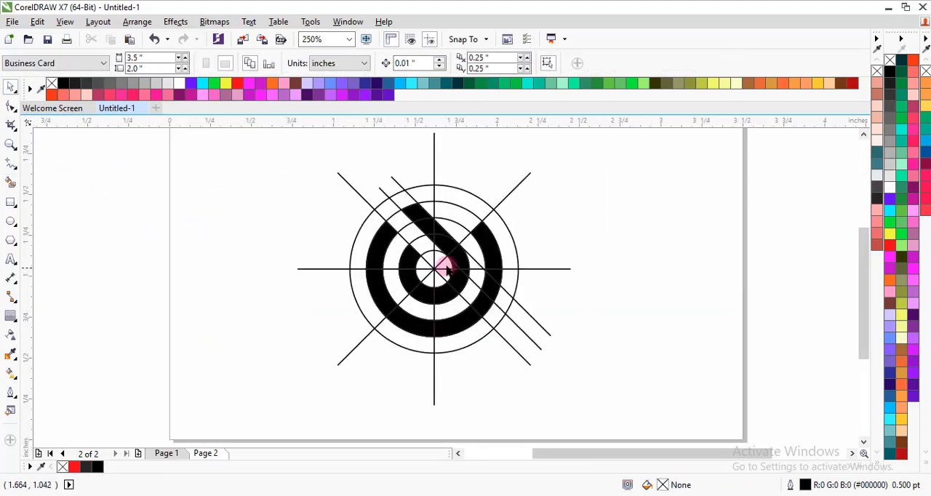
left_click(435, 178)
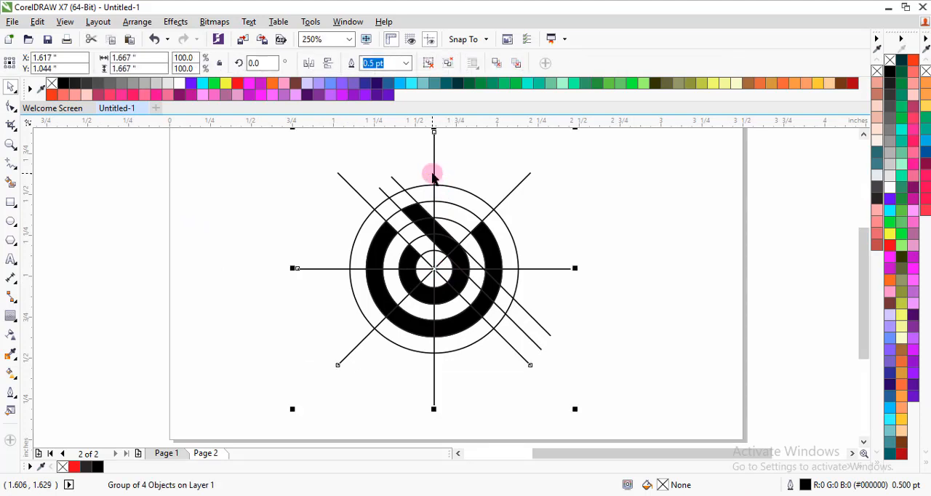
right_click(432, 177)
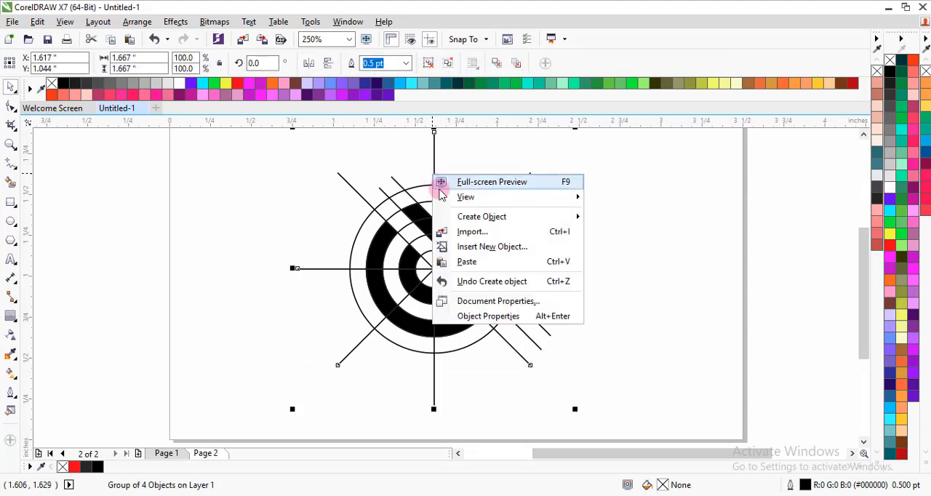
left_click(433, 149)
right_click(432, 150)
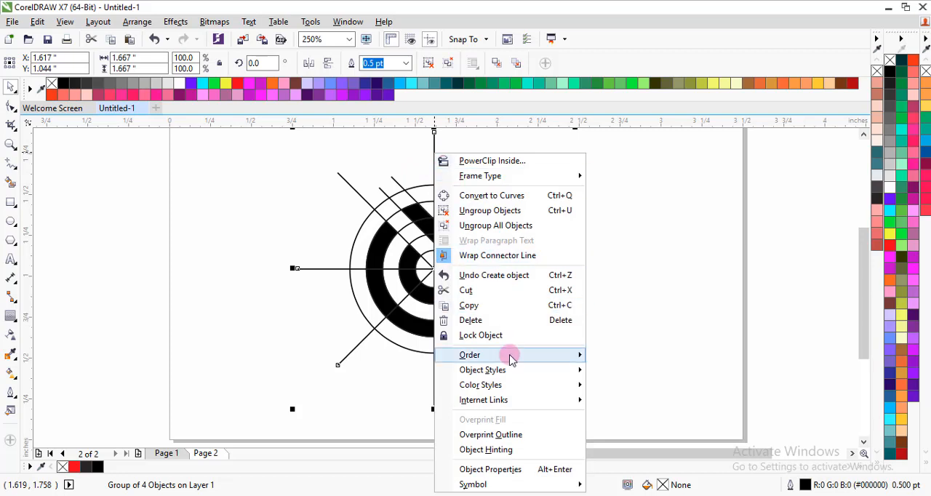
left_click(472, 320)
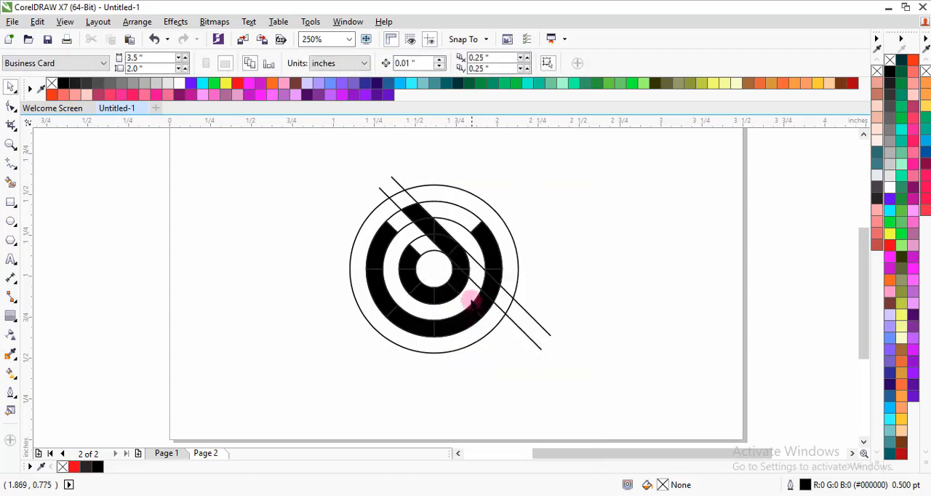
Delete the contour group of concentric construction circles.
left_click(492, 207)
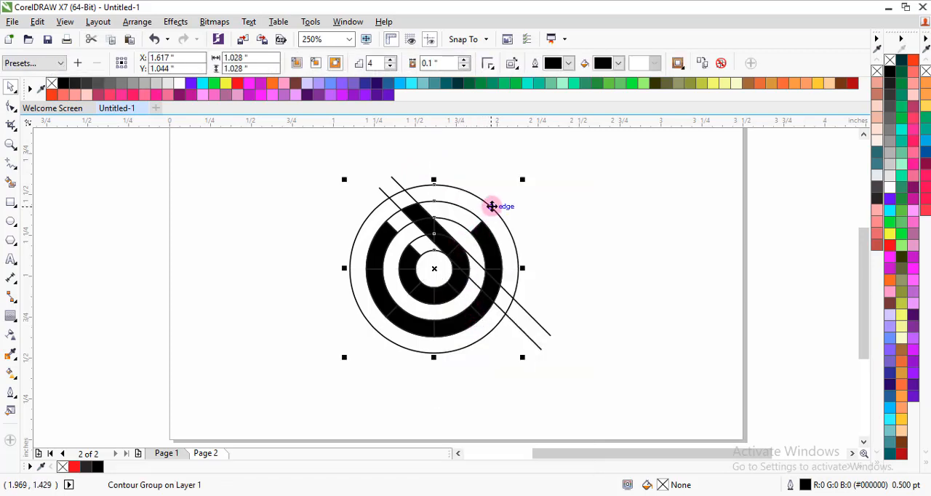
right_click(488, 206)
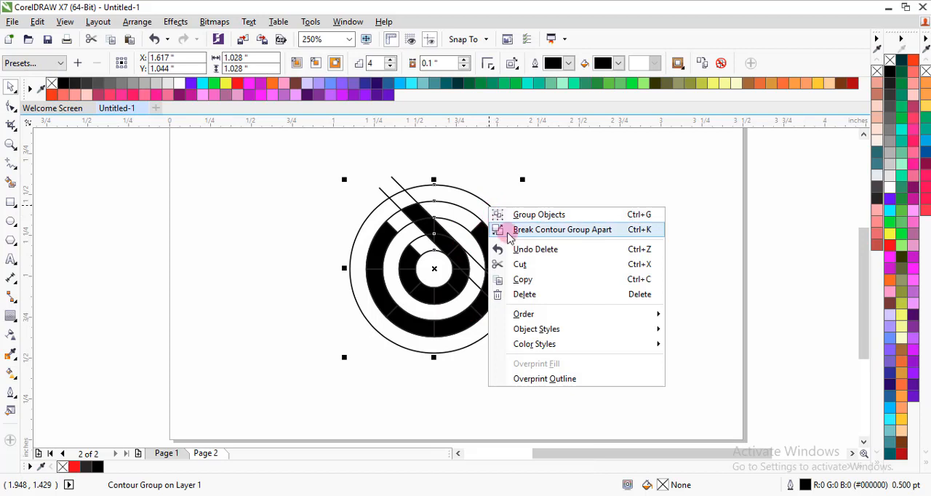
left_click(536, 295)
Delete both slanted parallel construction lines.
left_click(528, 315)
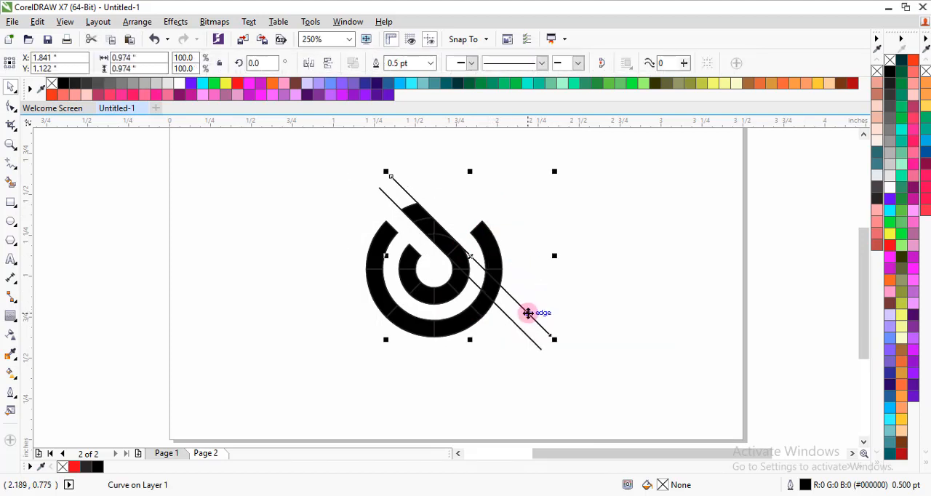
key("Escape")
left_click(522, 331)
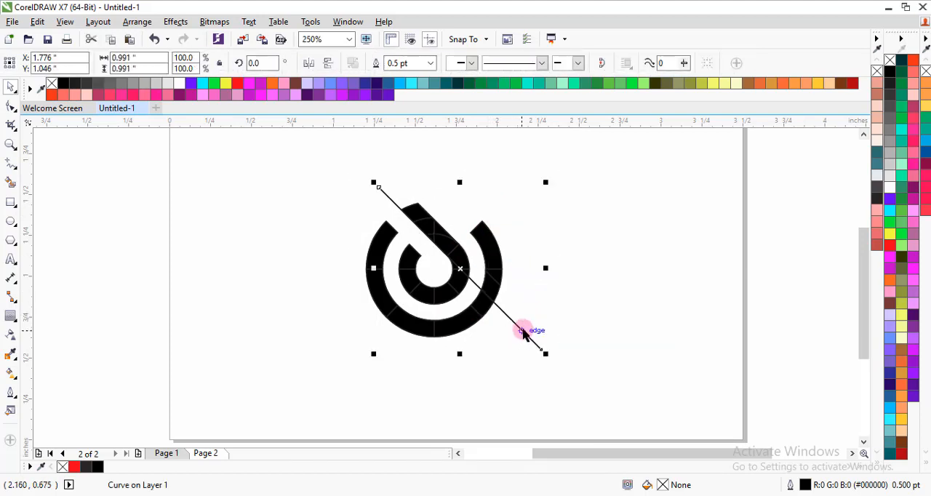
key("Delete")
Weld the upper pieces of the slanted strip into a single shape.
scroll(426, 238, "up", 2)
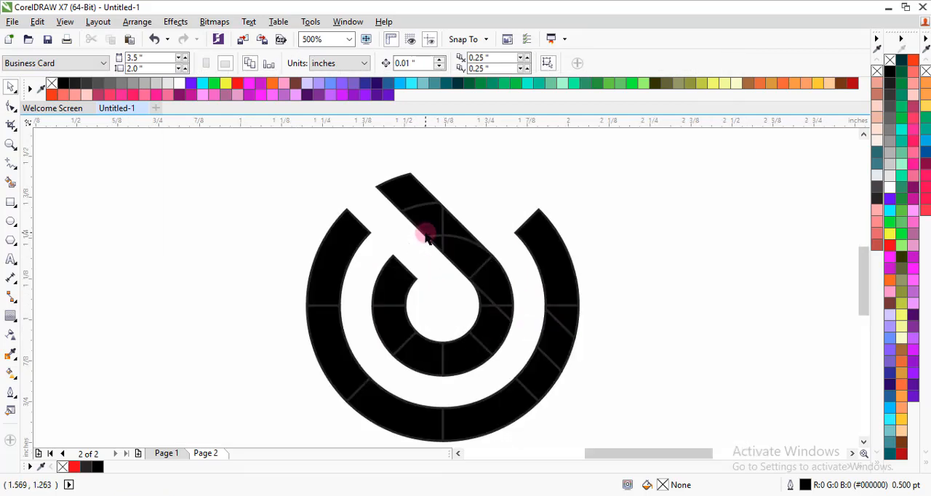
left_click(420, 205)
left_click(429, 216, "shift")
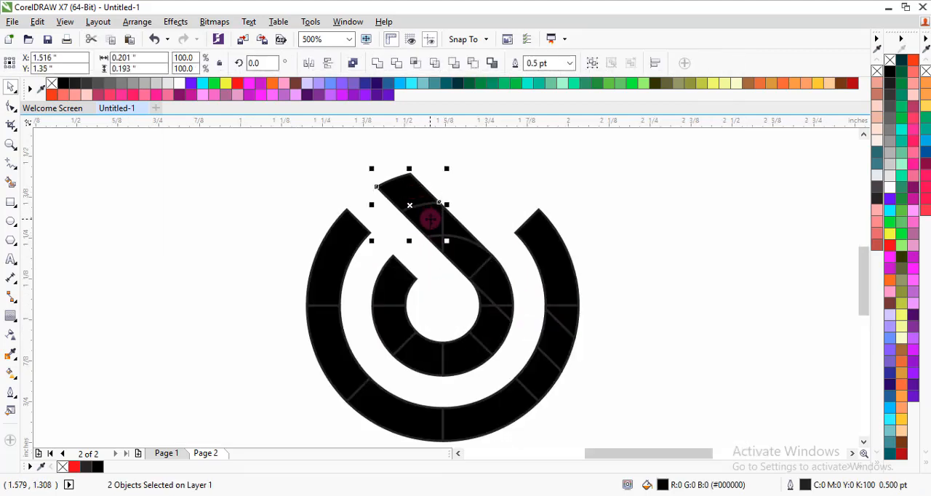
left_click(377, 64)
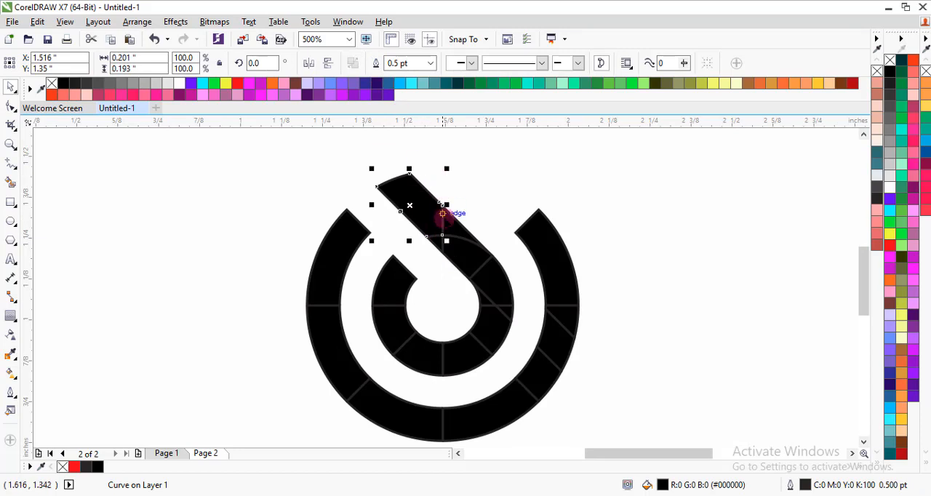
left_click(457, 226, "shift")
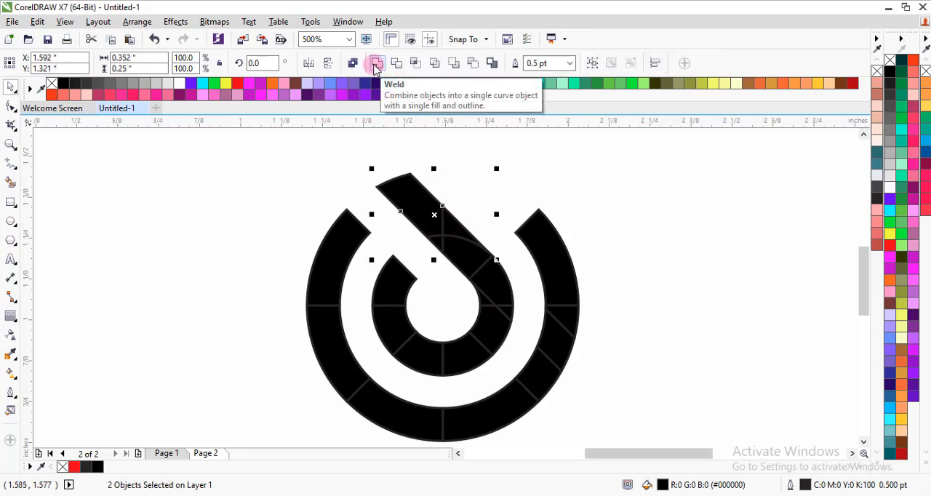
left_click(376, 64)
Weld the slanted strip with its remaining lower pieces, down to the horizontal seam on the inner ring's right side.
left_click(437, 246, "shift")
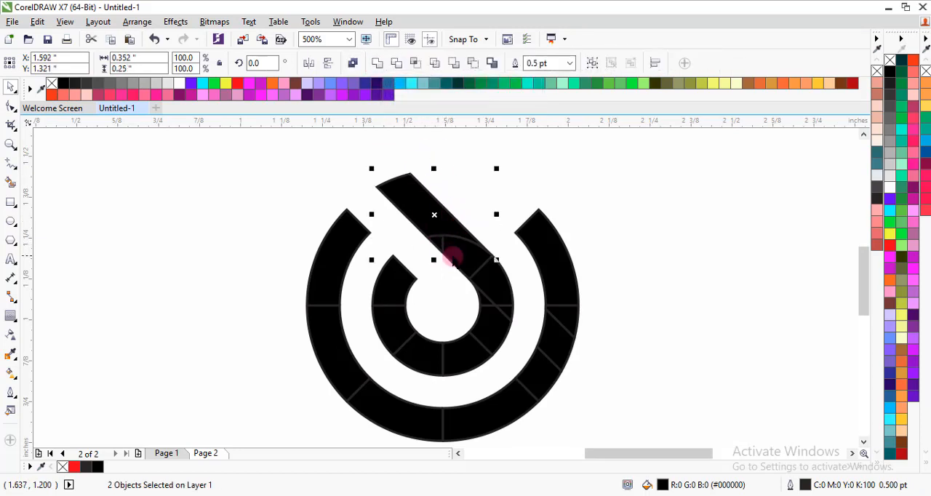
left_click(466, 264, "shift")
left_click(487, 254, "shift")
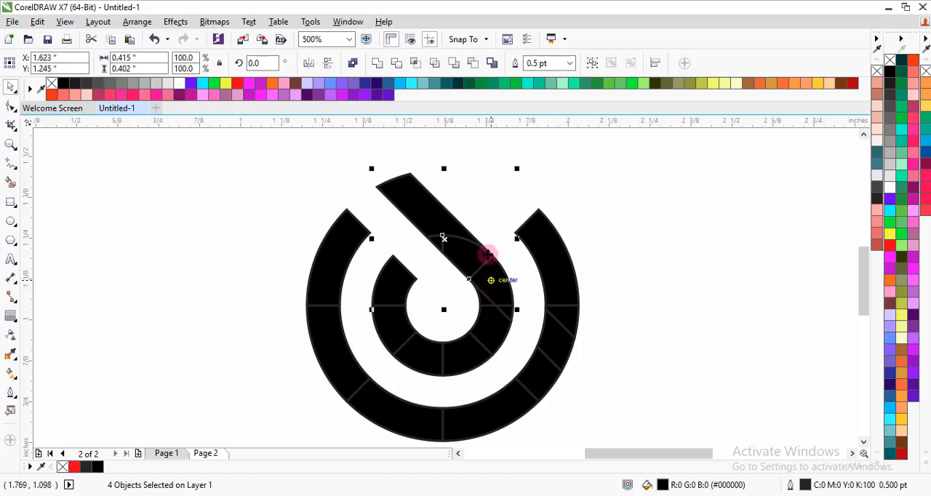
left_click(377, 62)
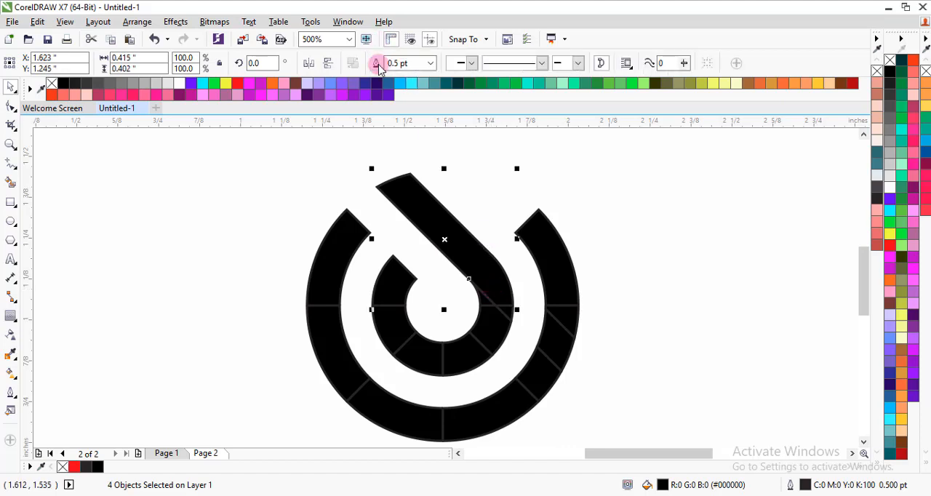
left_click(484, 299, "shift")
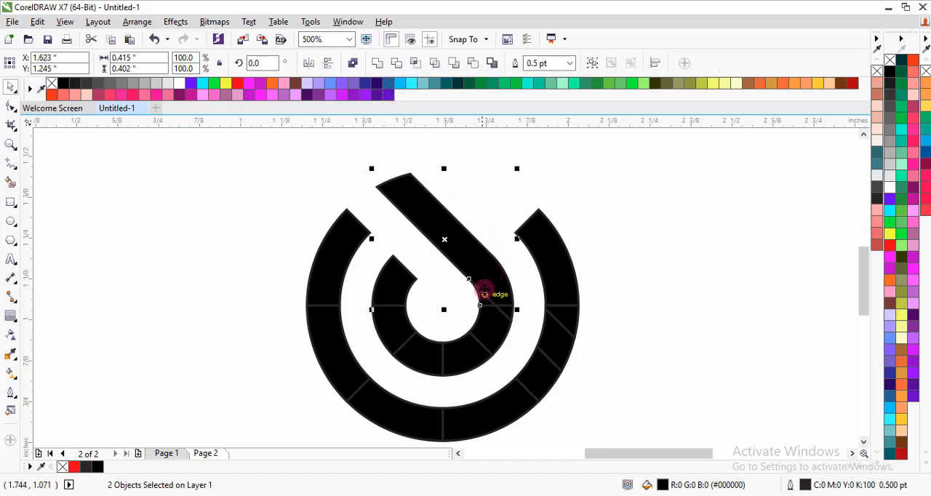
left_click(377, 63)
left_click(514, 290)
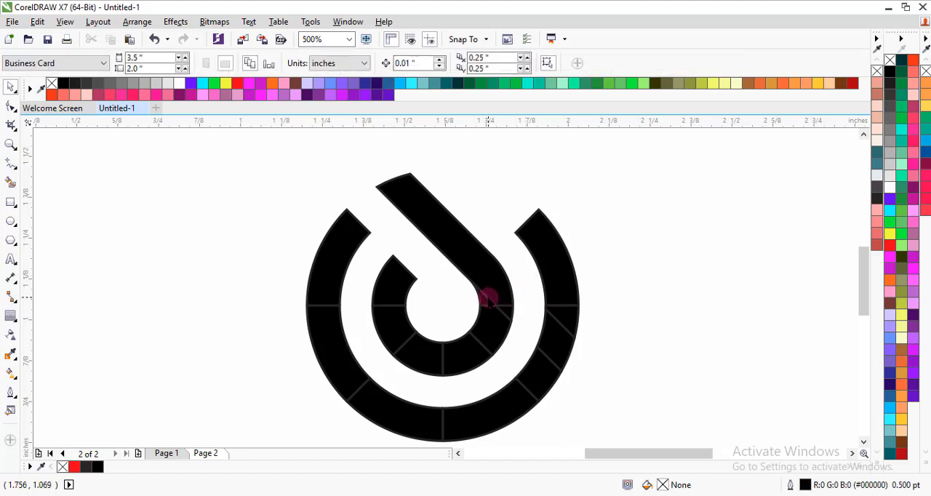
Weld the two inner ring pieces directly below the horizontal seam on the ring's right side.
left_click(487, 298)
left_click(505, 313)
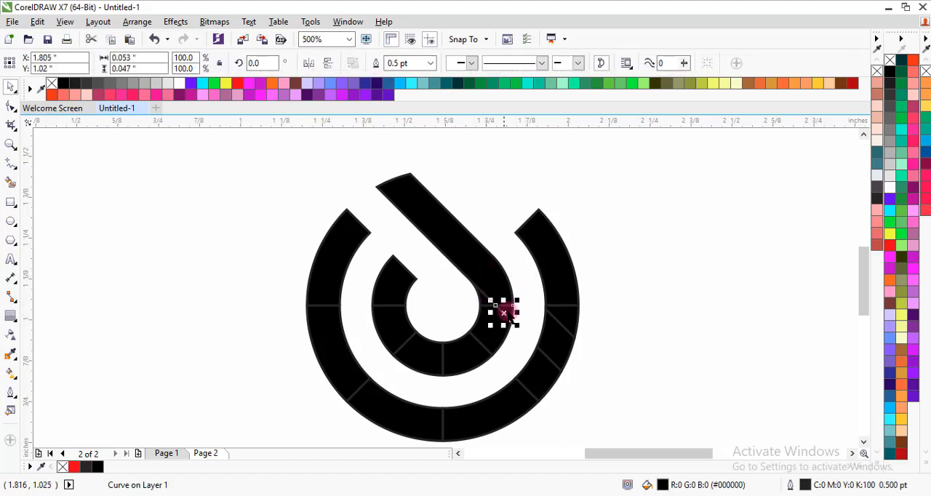
left_click(499, 331, "shift")
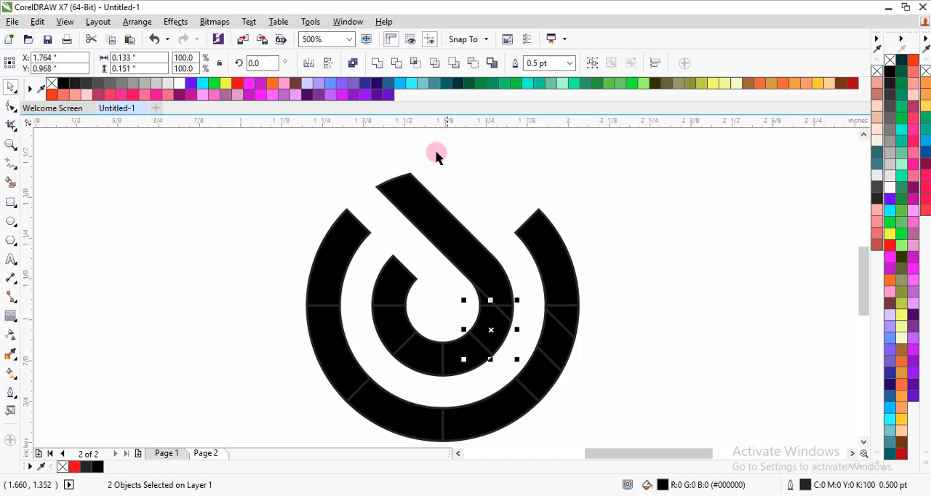
left_click(376, 66)
left_click(500, 214)
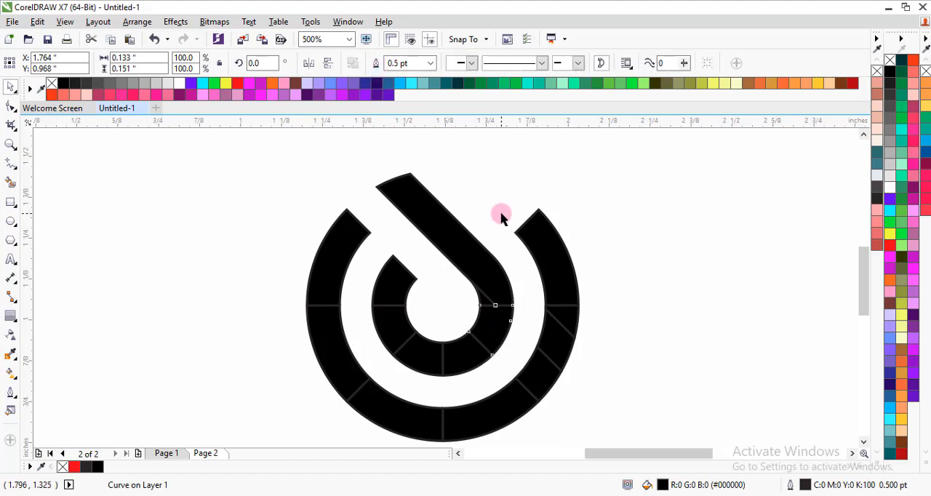
Weld the inner ring's lower-right arc to the slanted strip.
left_click(496, 318)
left_click(491, 275, "shift")
left_click(382, 64)
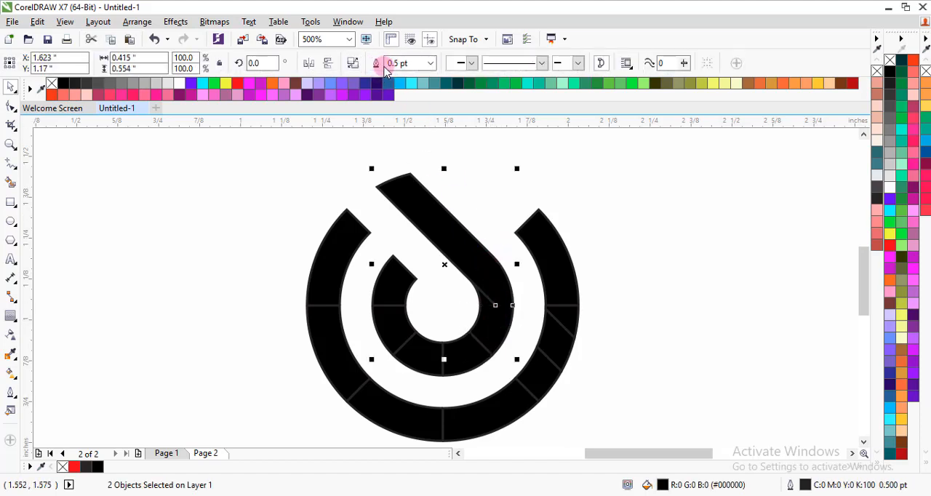
left_click(513, 298)
scroll(489, 303, "up", 4)
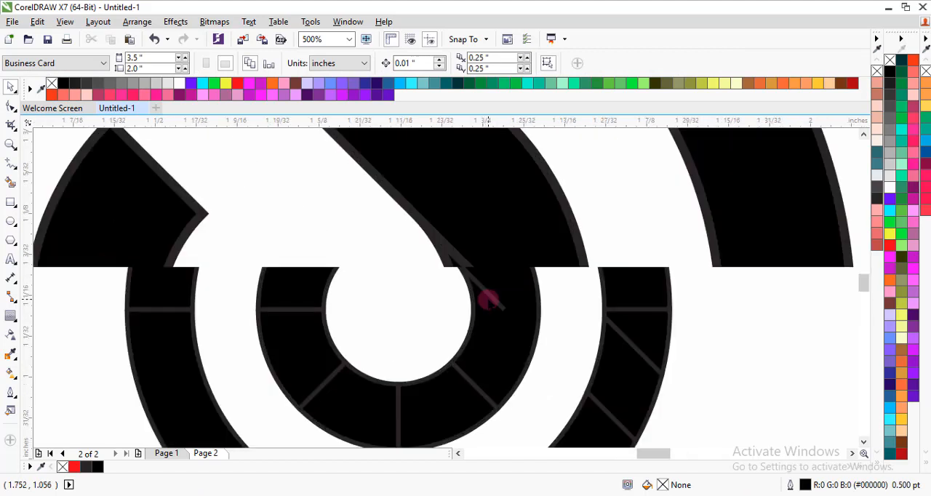
left_click_drag(488, 288, 453, 280)
left_click(380, 265)
scroll(429, 240, "down", 4)
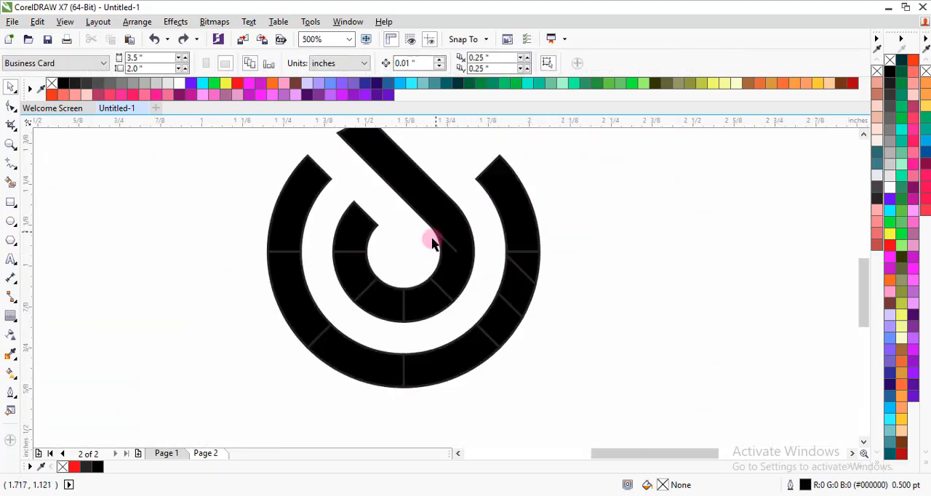
scroll(430, 275, "down", 2)
scroll(426, 256, "up", 2)
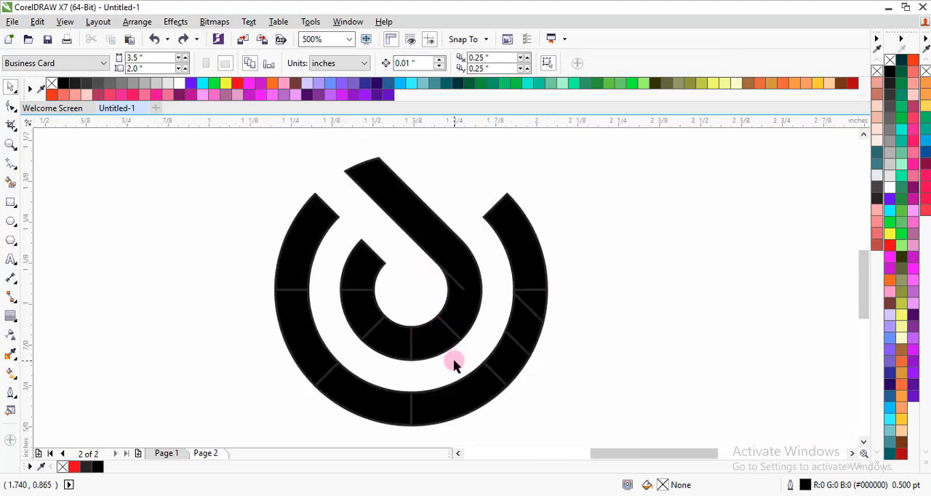
Weld the remaining bottom and left inner ring pieces with the slanted strip into one continuous shape.
left_click(447, 316)
left_click(430, 347, "shift")
left_click(388, 339, "shift")
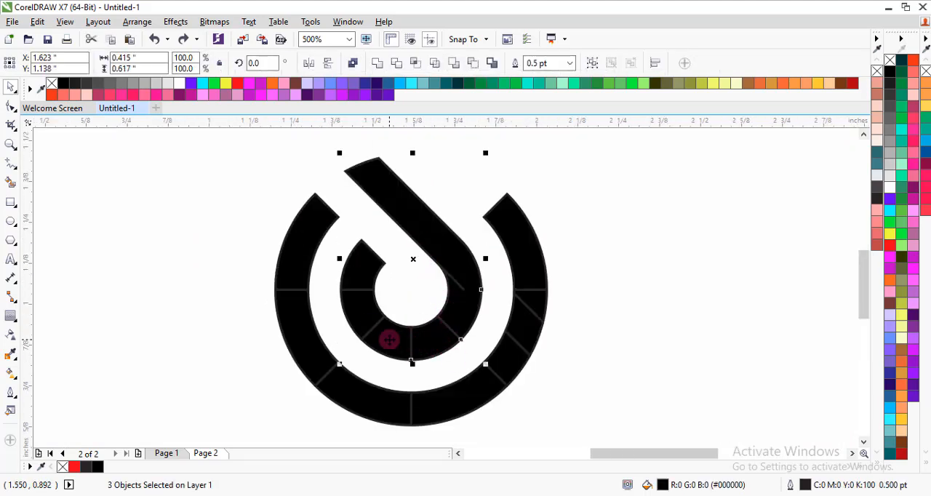
left_click(363, 316, "shift")
left_click(376, 63)
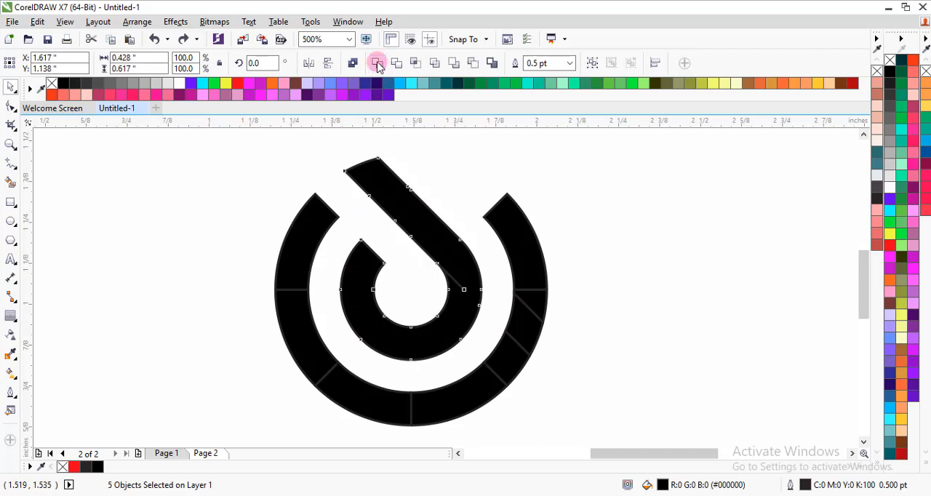
left_click(459, 175)
Weld all pieces of the open outer ring into one shape.
left_click(519, 279)
left_click(525, 273)
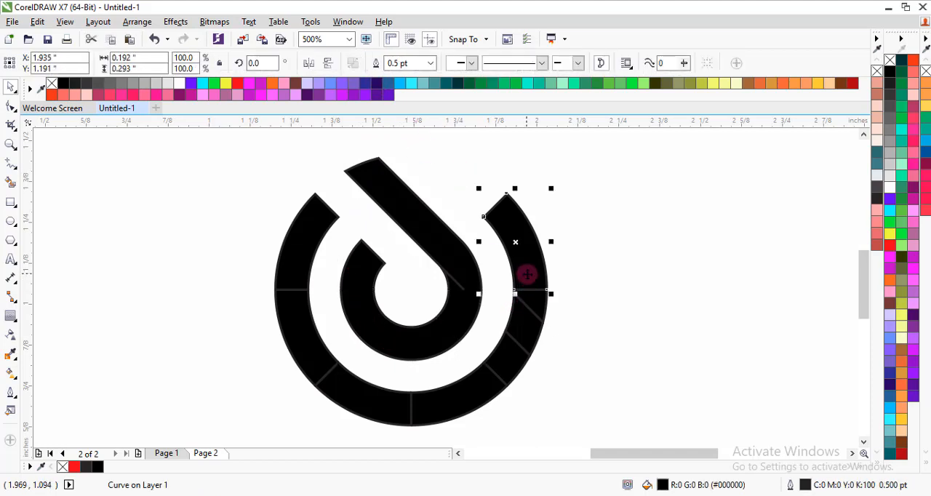
left_click(533, 301, "shift")
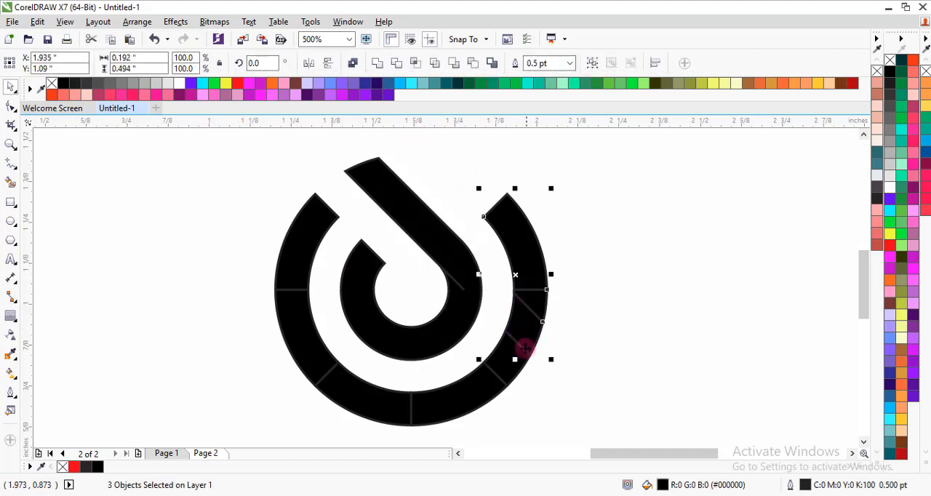
left_click(507, 359, "shift")
left_click(436, 397, "shift")
left_click(363, 389, "shift")
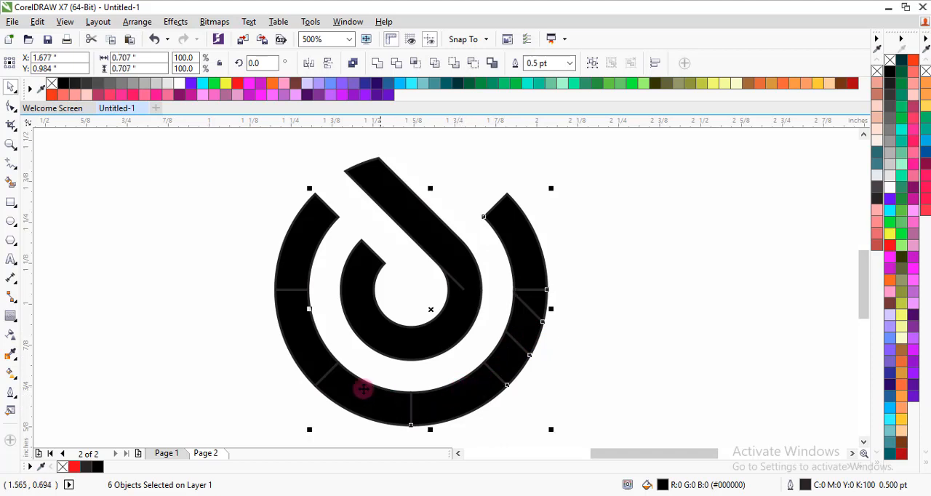
left_click(303, 259, "shift")
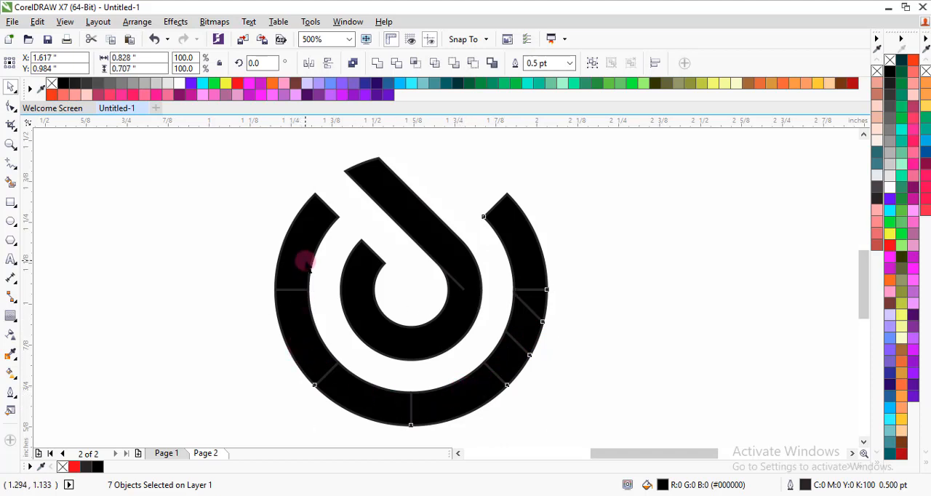
left_click(376, 63)
Fill the outer ring with turquoise (#66FFCC) and set its outline width to None.
scroll(466, 287, "down", 1)
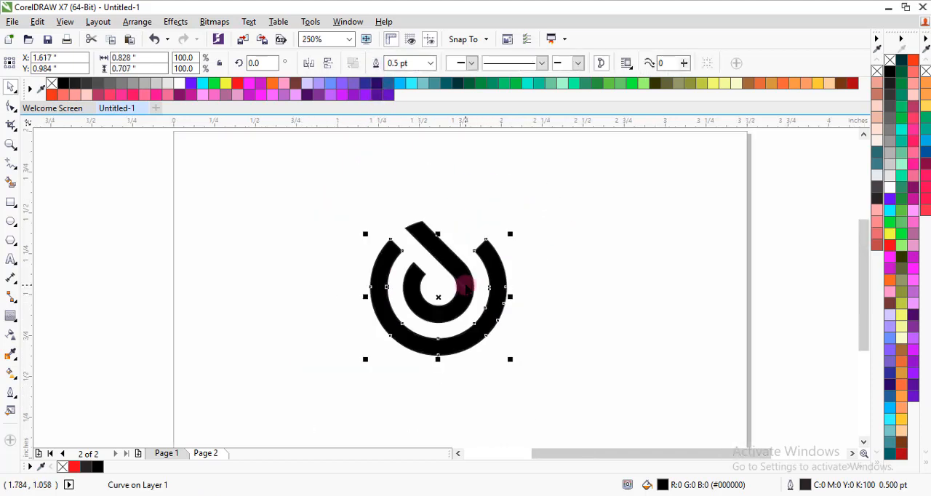
scroll(465, 288, "up", 1)
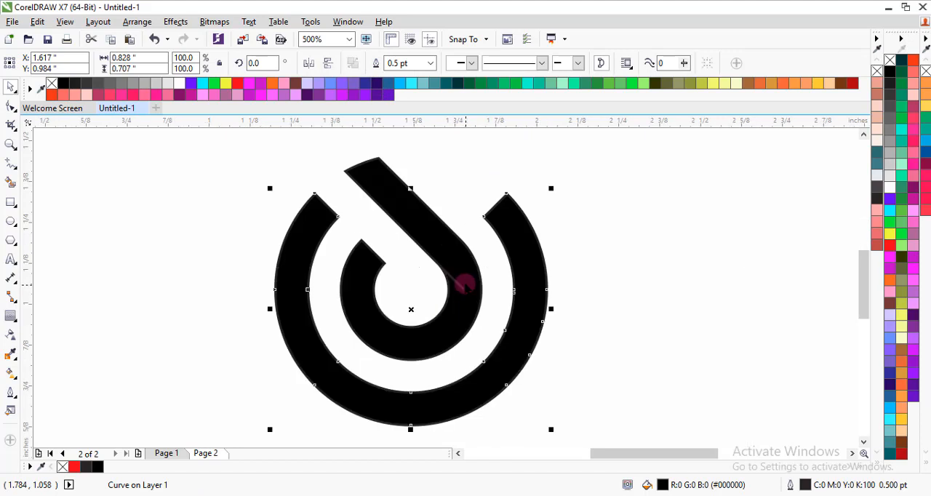
left_click(526, 84)
left_click(564, 265)
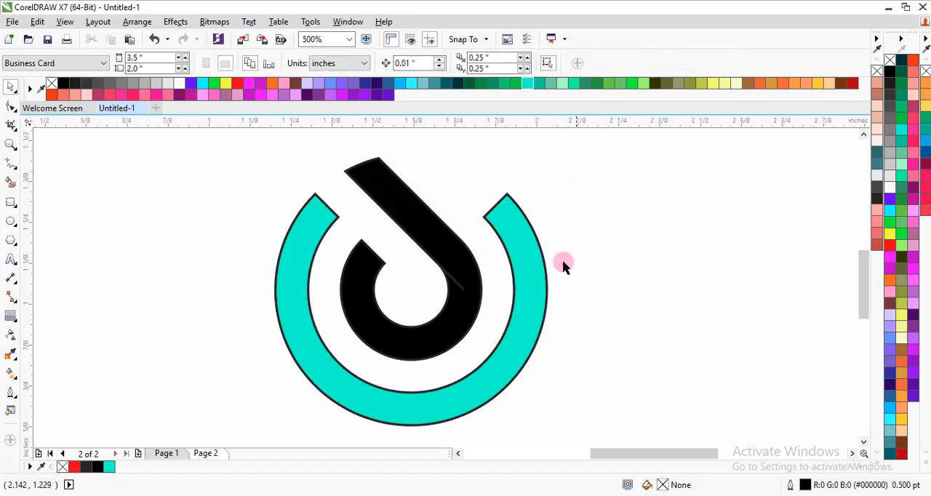
left_click(534, 280)
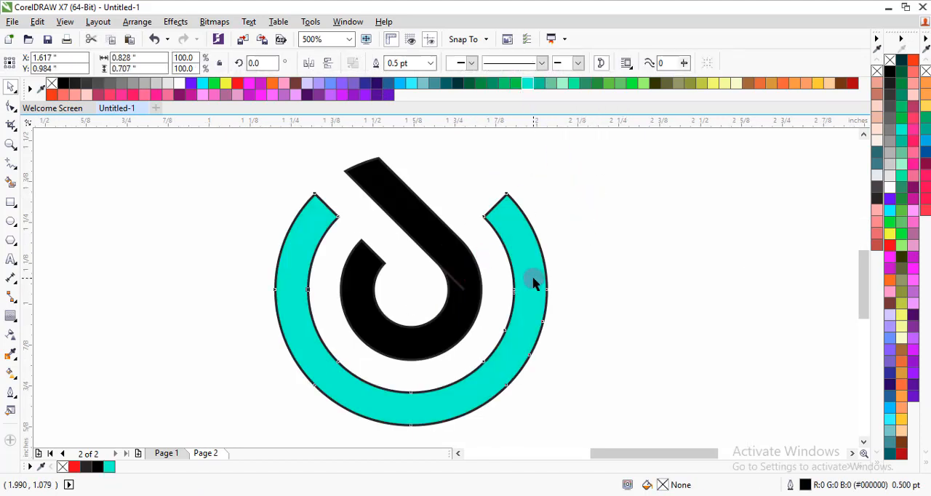
left_click(434, 64)
left_click(401, 84)
left_click(487, 192)
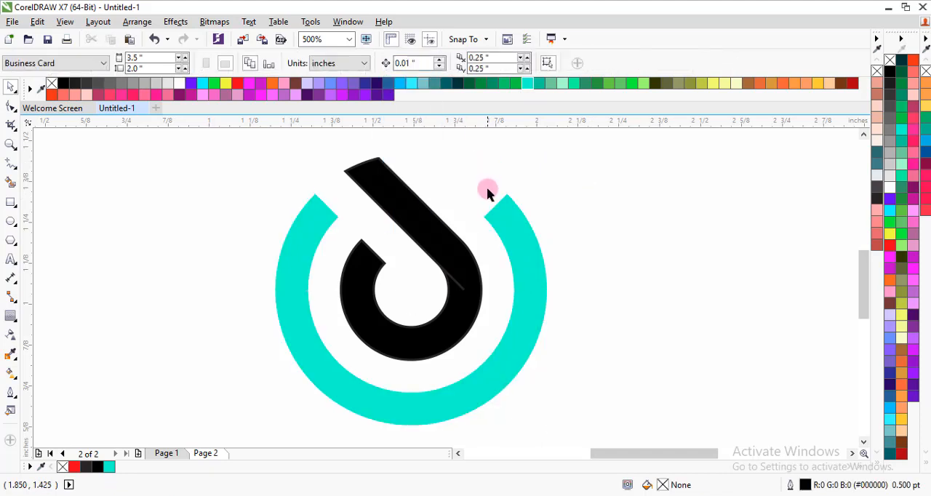
Fill the inner ring and strip shape with turquoise (#66FFCC) and set its outline width to None.
left_click(458, 241)
left_click(527, 85)
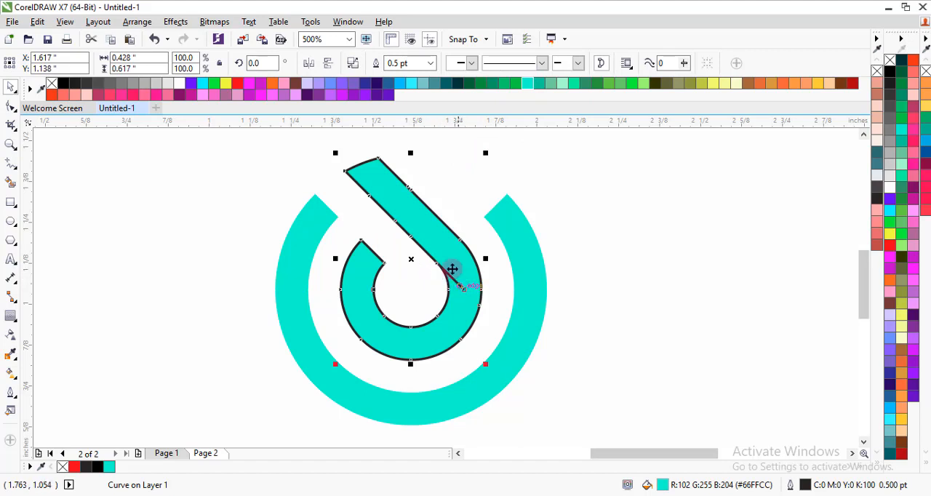
left_click(430, 63)
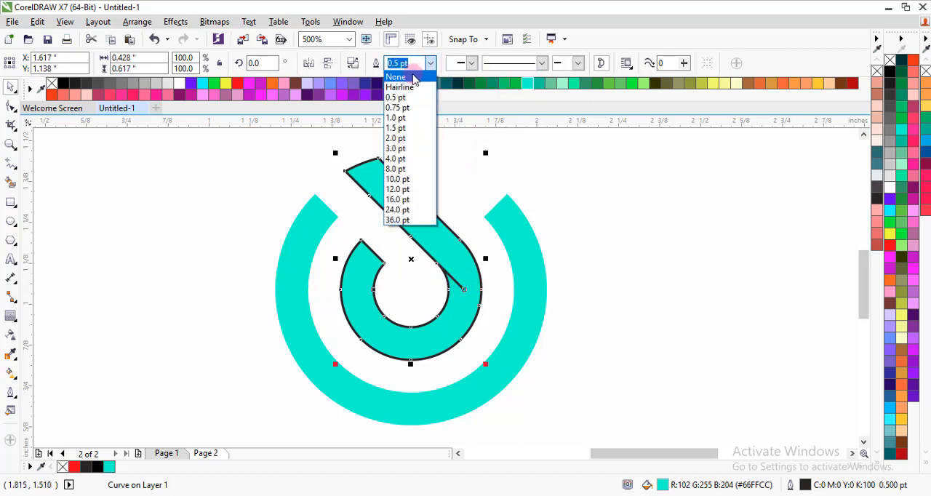
left_click(401, 84)
left_click(457, 207)
scroll(375, 254, "down", 3)
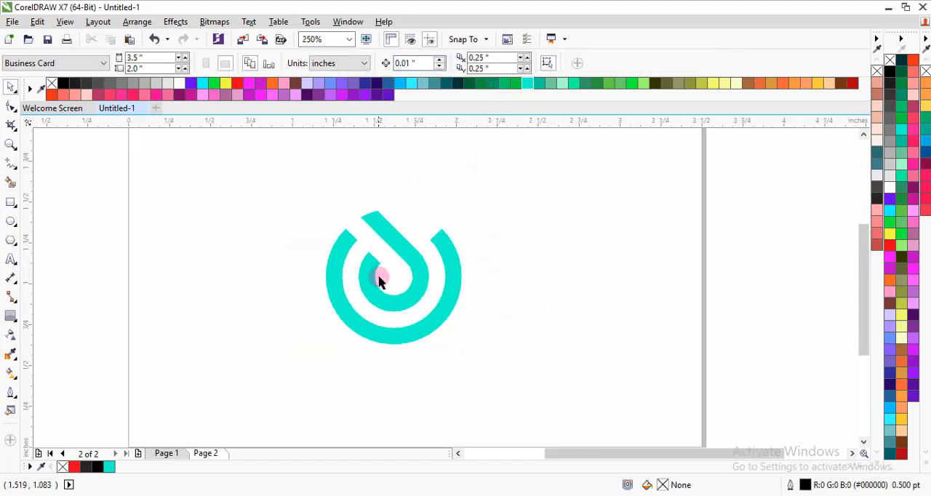
Fill both logo shapes with dark grey (#1A1A1A).
left_click_drag(294, 202, 485, 363)
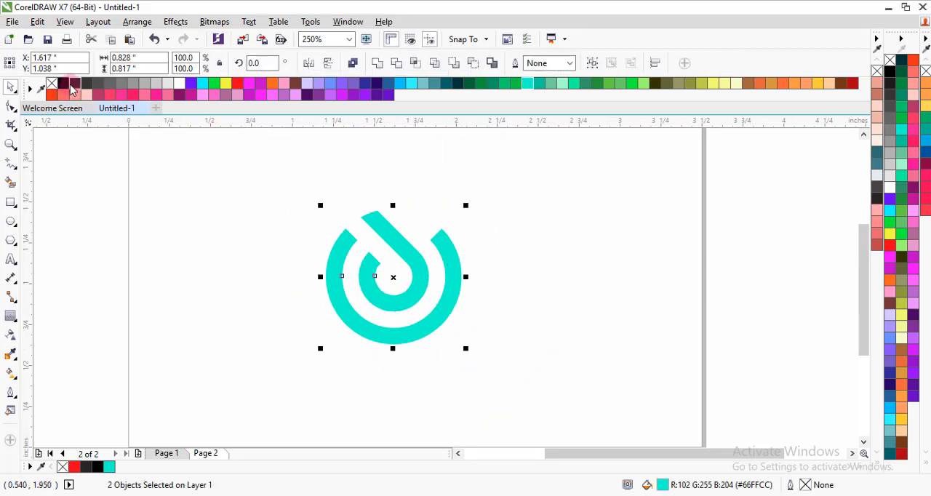
left_click(74, 83)
left_click(326, 243)
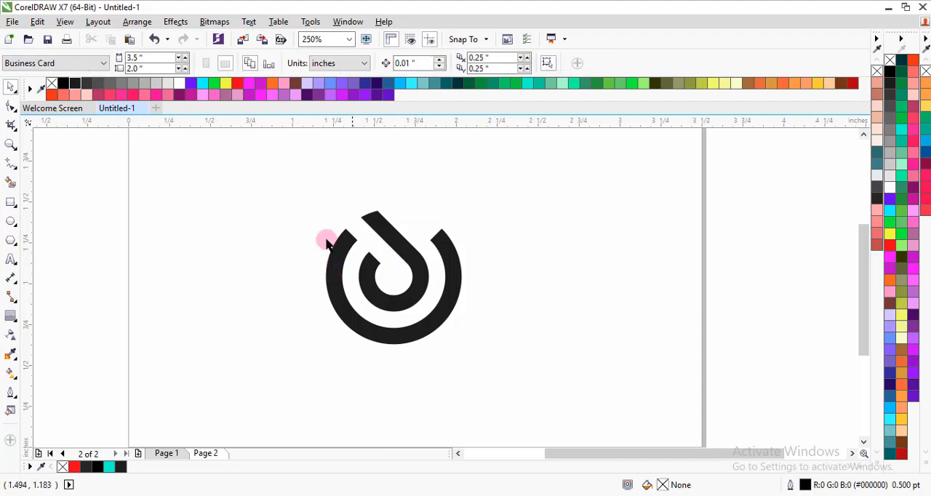
Group the outer ring and the inner hook-shaped piece of the logo.
scroll(376, 263, "down", 1)
scroll(376, 263, "up", 1)
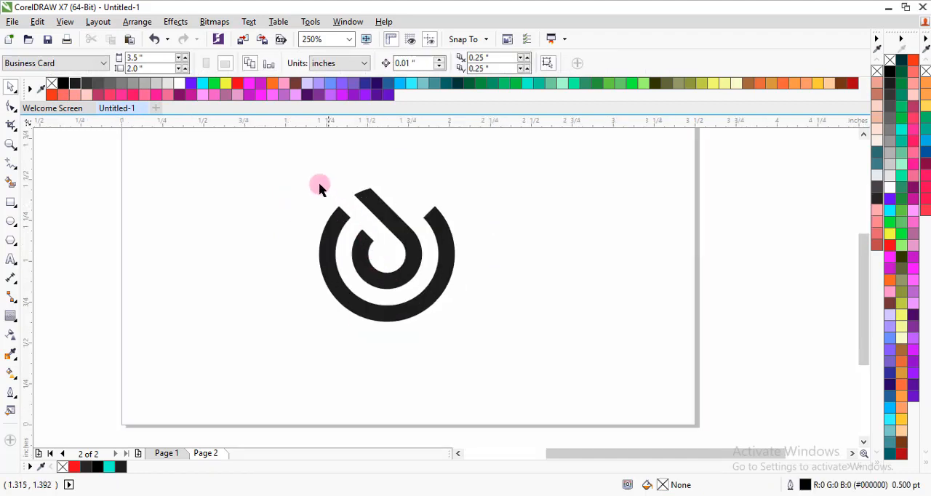
left_click_drag(279, 163, 472, 360)
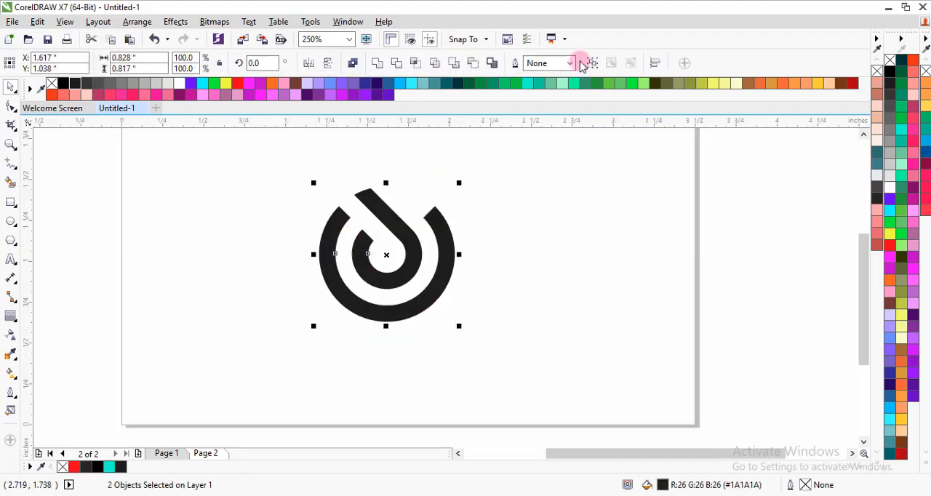
left_click(591, 64)
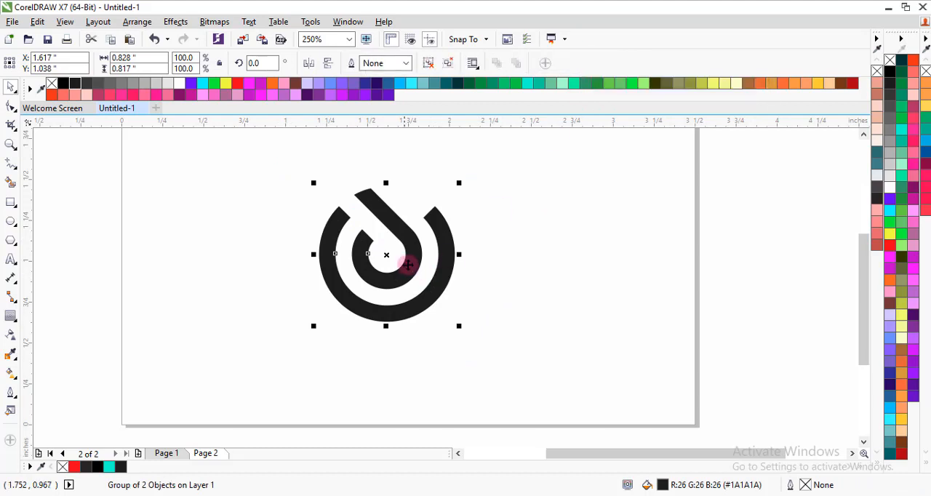
Rotate the grouped logo clockwise to an angle of 315° so its straight bar stands upright, and deselect it.
left_click(440, 222)
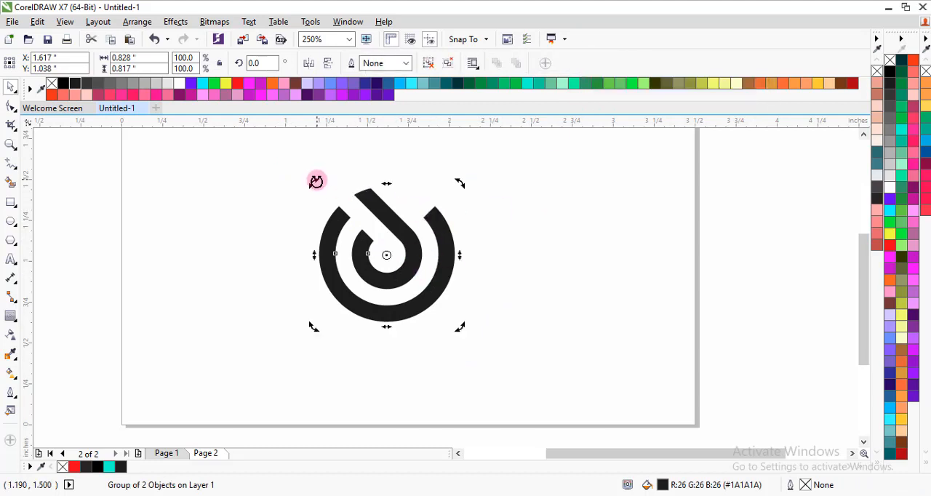
left_click_drag(315, 181, 376, 169)
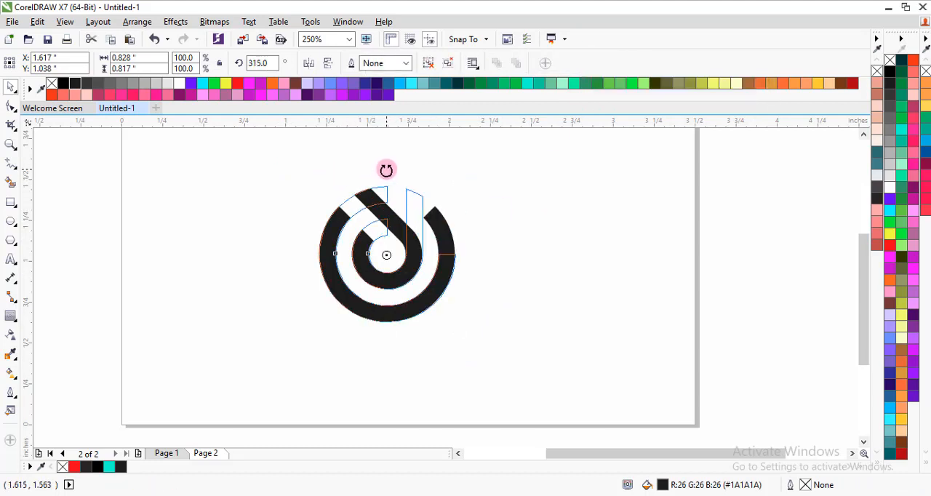
left_click_drag(386, 170, 386, 170)
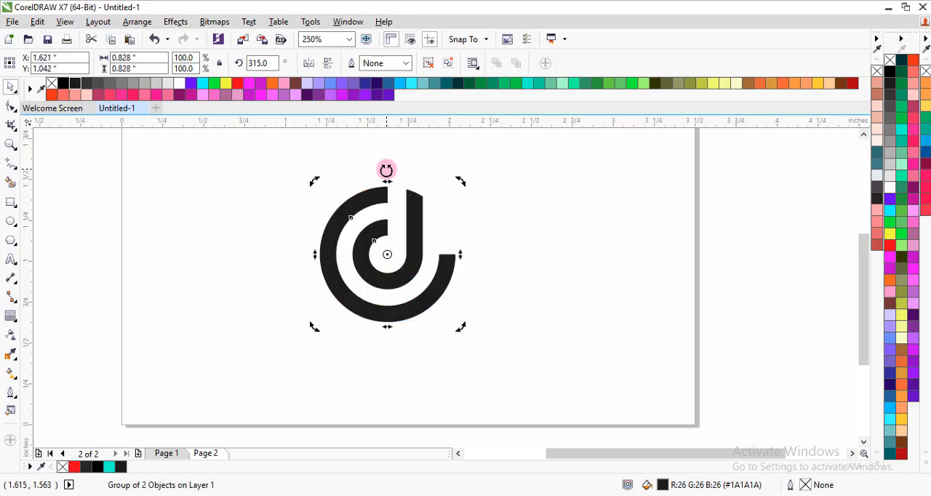
left_click(522, 233)
scroll(381, 269, "down", 2)
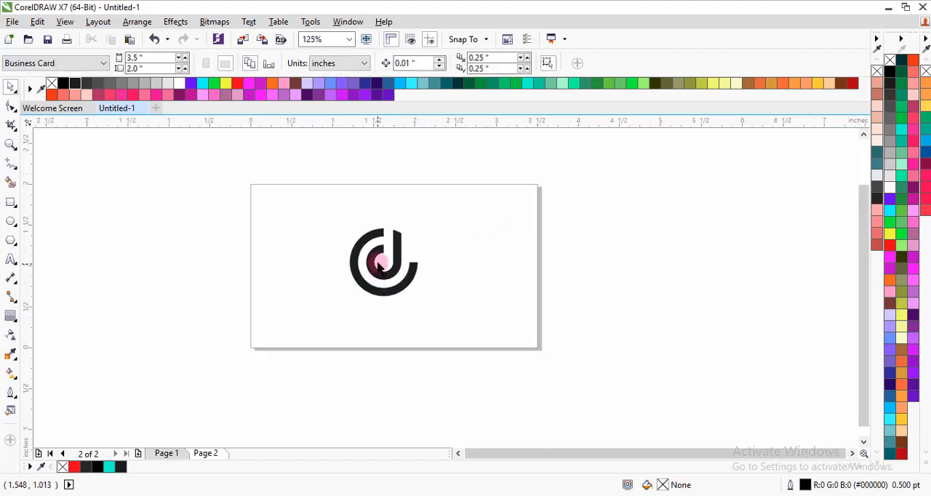
scroll(378, 266, "up", 2)
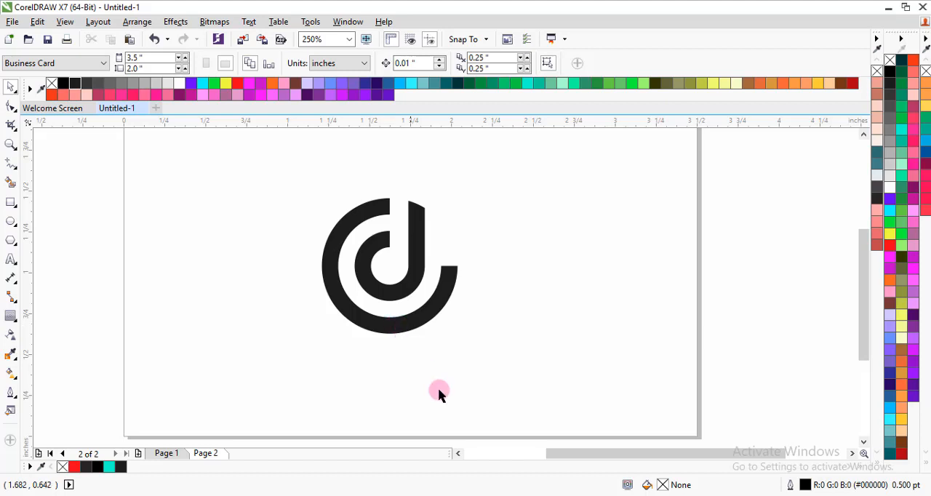
left_click(521, 493)
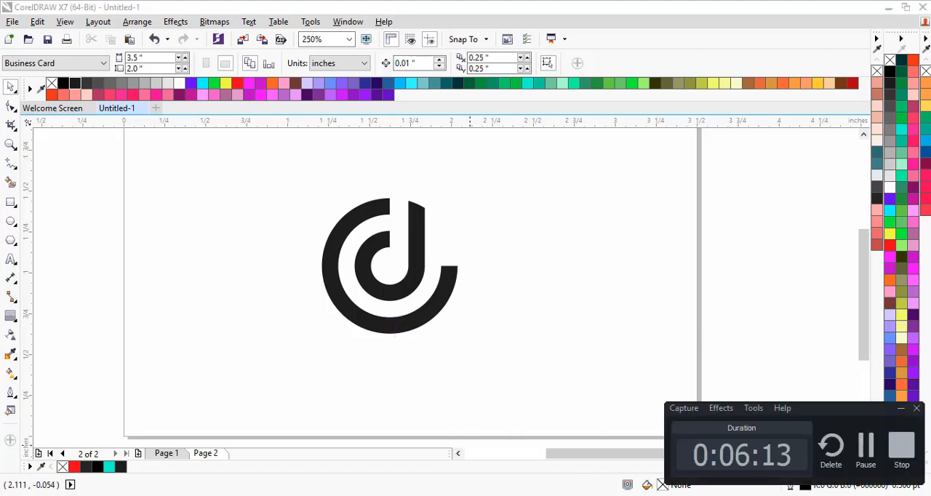